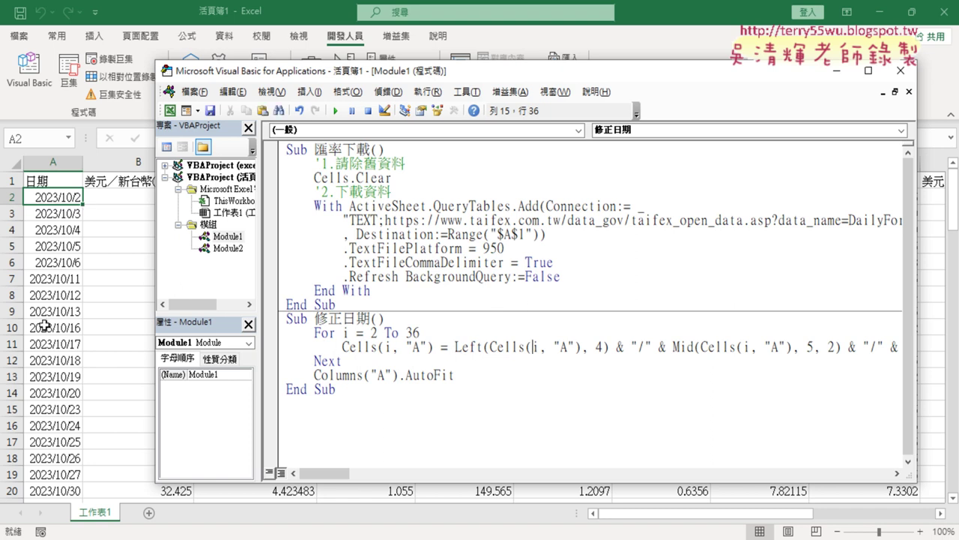
Highlight the loop end value 36, the Next statement and Cells(i, "A") to explain them
double_click(412, 333)
drag(409, 333, 405, 333)
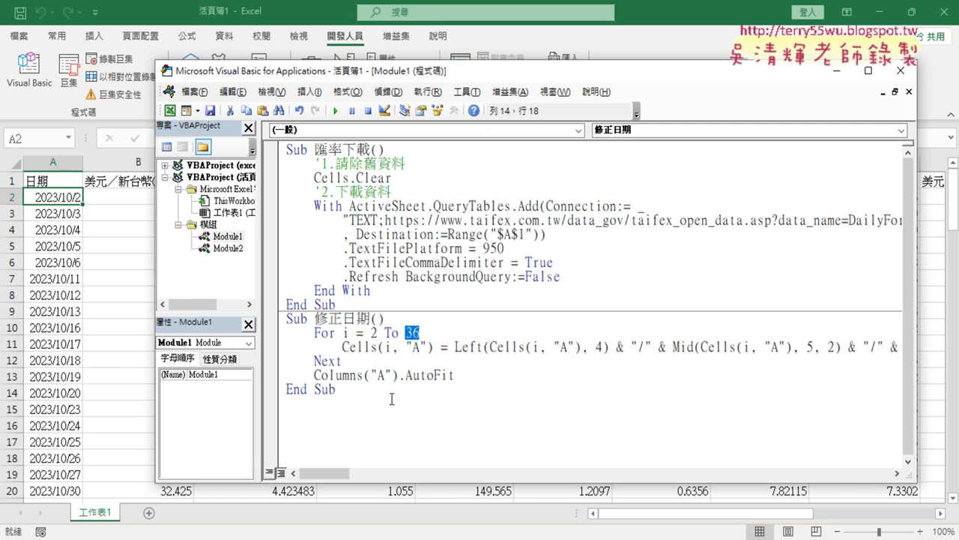
drag(344, 362, 314, 362)
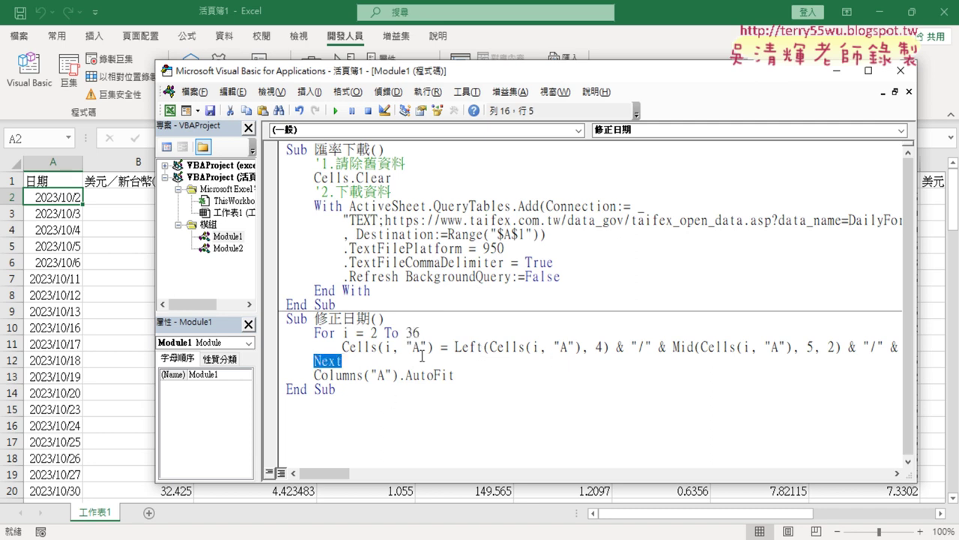
drag(434, 347, 342, 347)
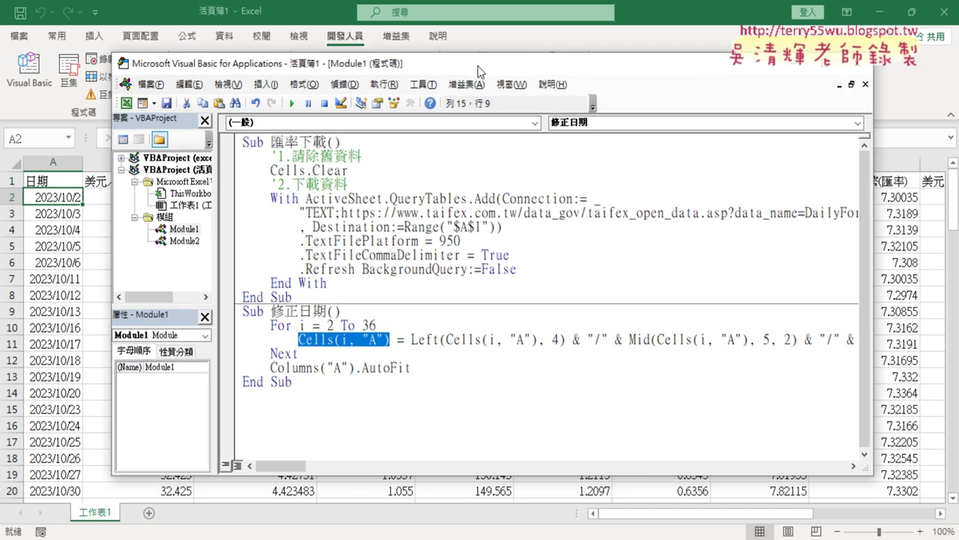
Move the code editor up-left, widen it, and select everything after Left( on the date line
drag(519, 72, 452, 60)
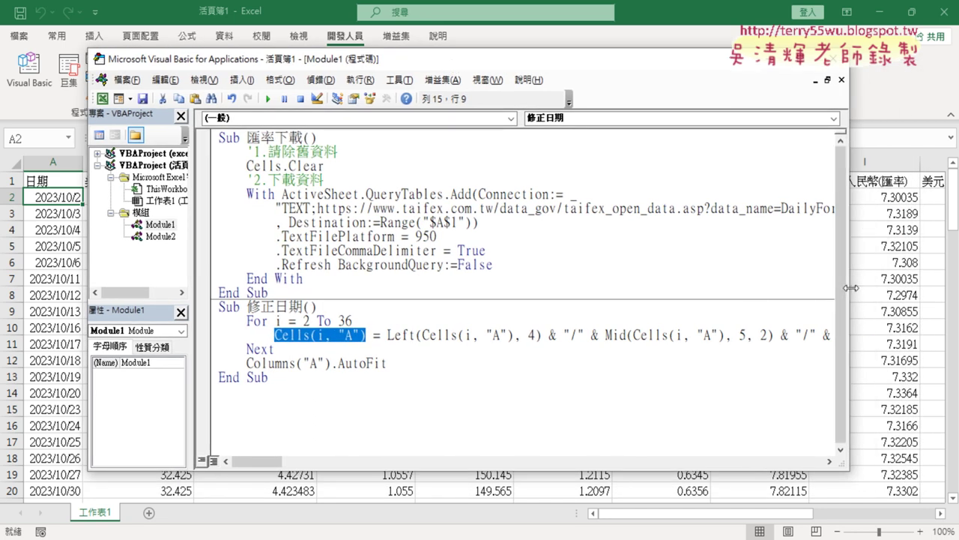
drag(849, 289, 913, 292)
drag(388, 335, 935, 335)
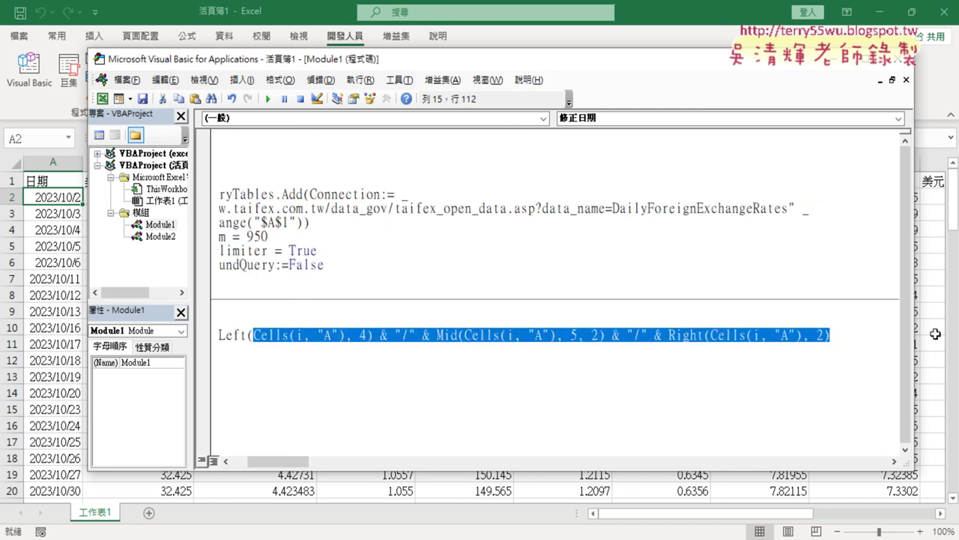
Rebuild the date line as Left(Cells(i, "A"),4) & "/" & Mid(Cells(i, "A"),5,2)
key(Delete)
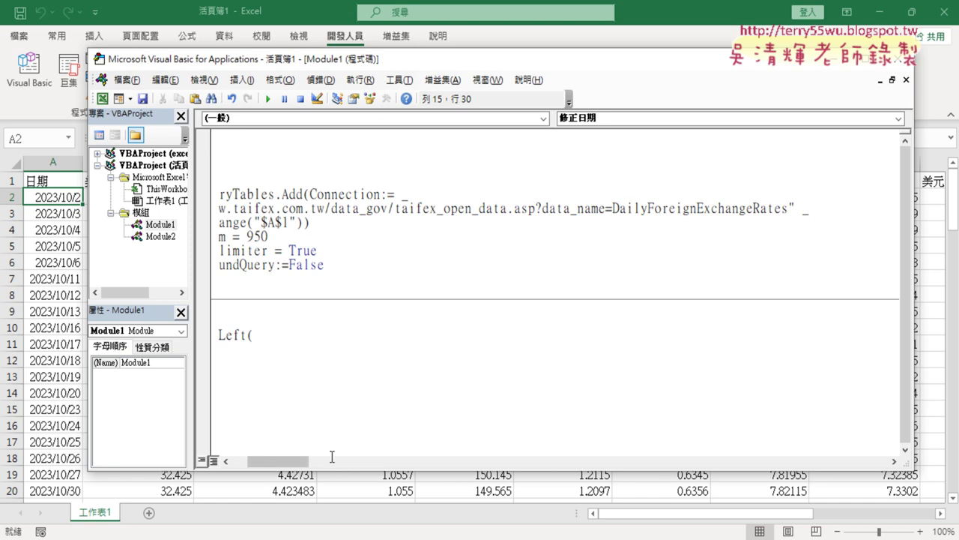
drag(279, 461, 258, 461)
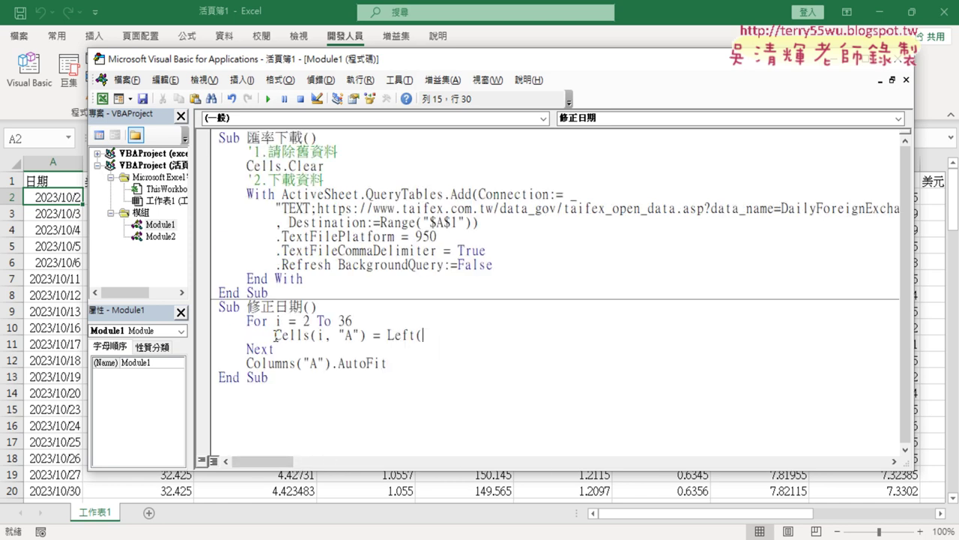
drag(274, 335, 366, 335)
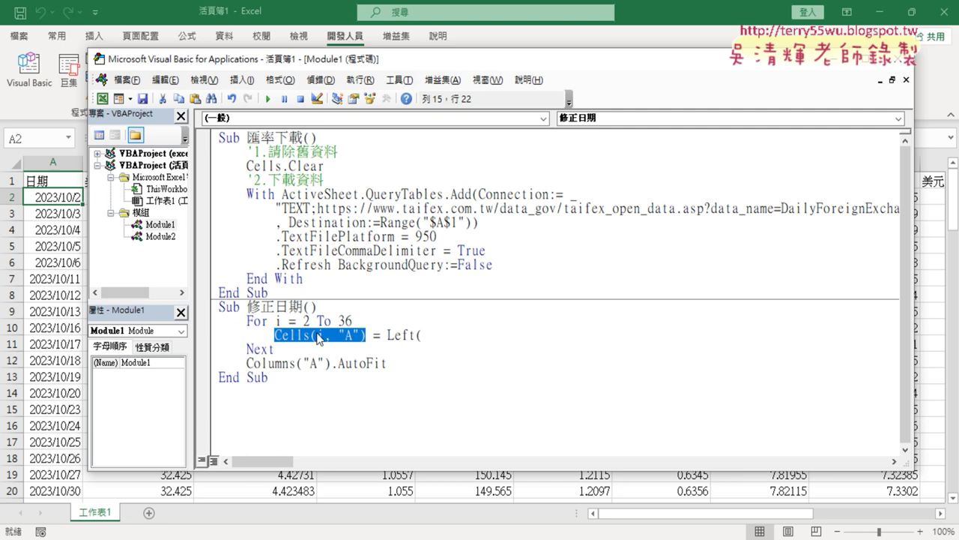
drag(433, 337, 427, 336)
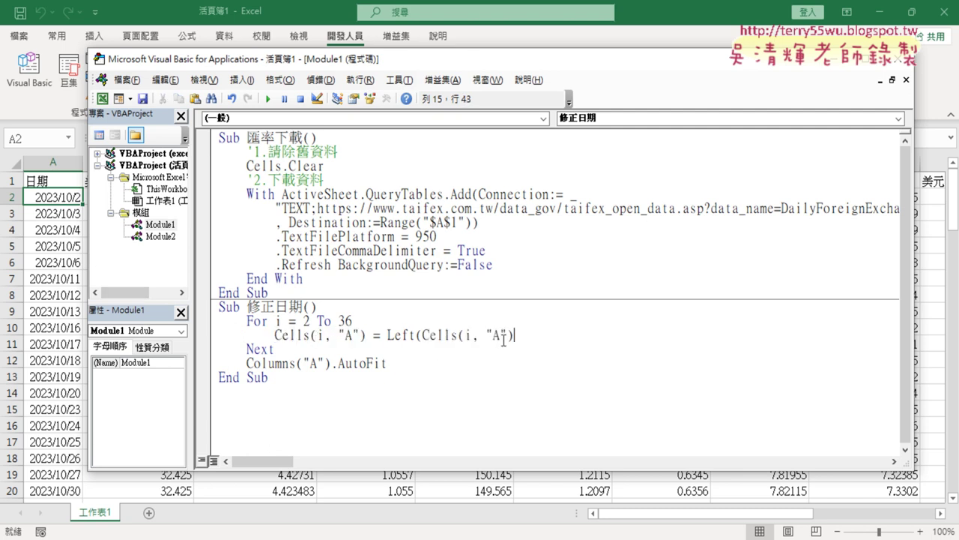
text(,4)
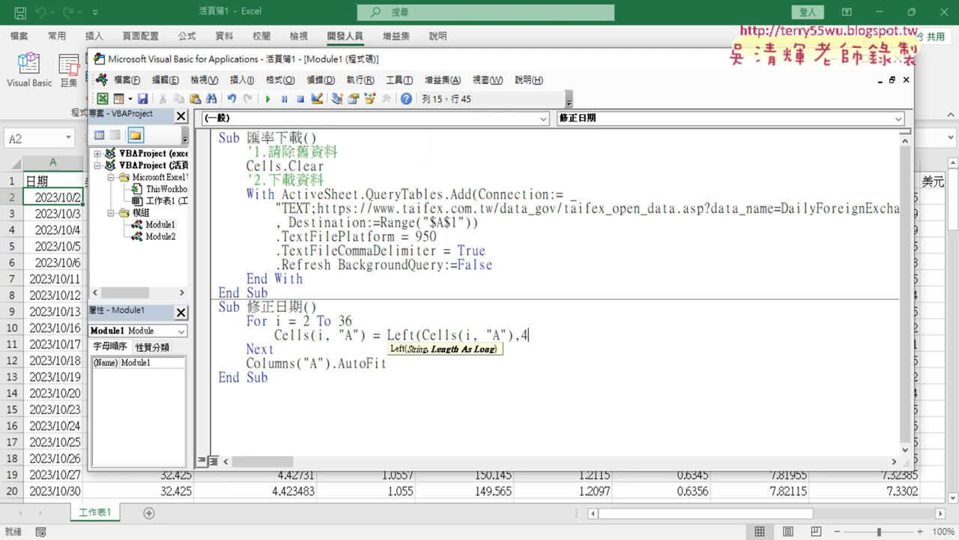
text())
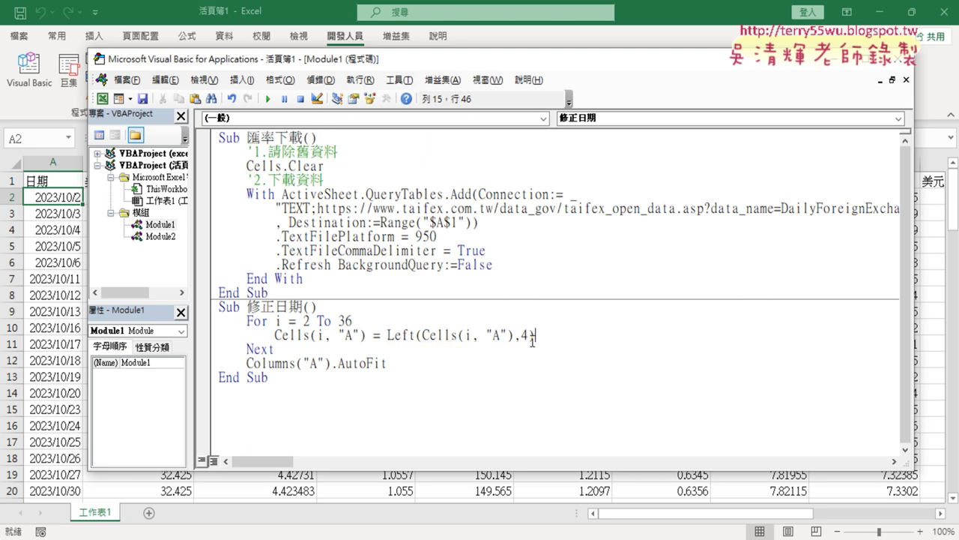
text( & )
text(")
text(/" )
text(&)
text( mid)
text(()
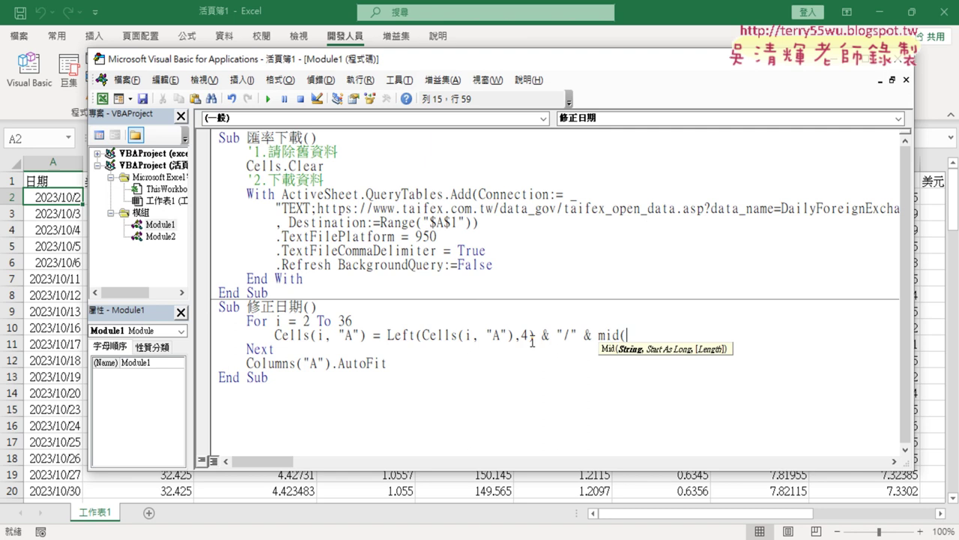
drag(423, 335, 514, 335)
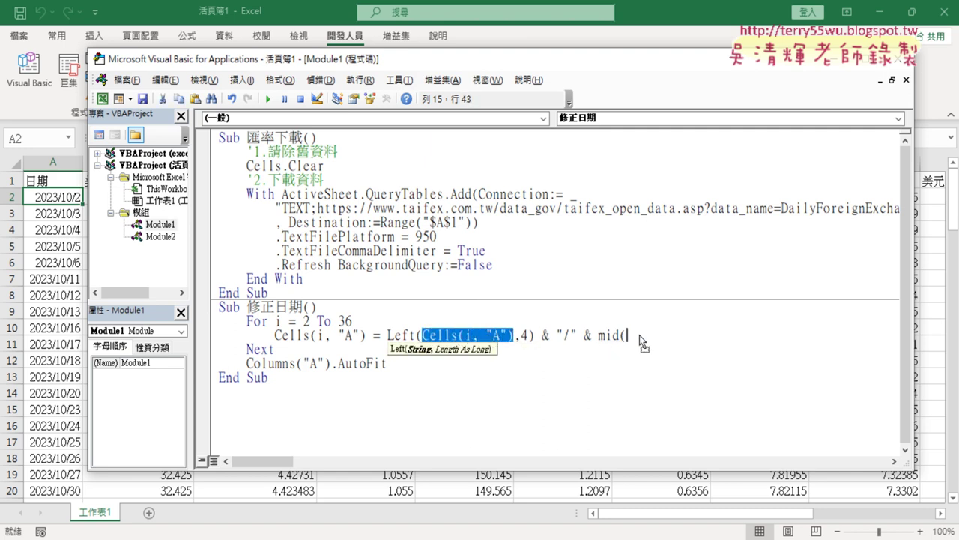
drag(607, 337, 640, 335)
text(, "A"),)
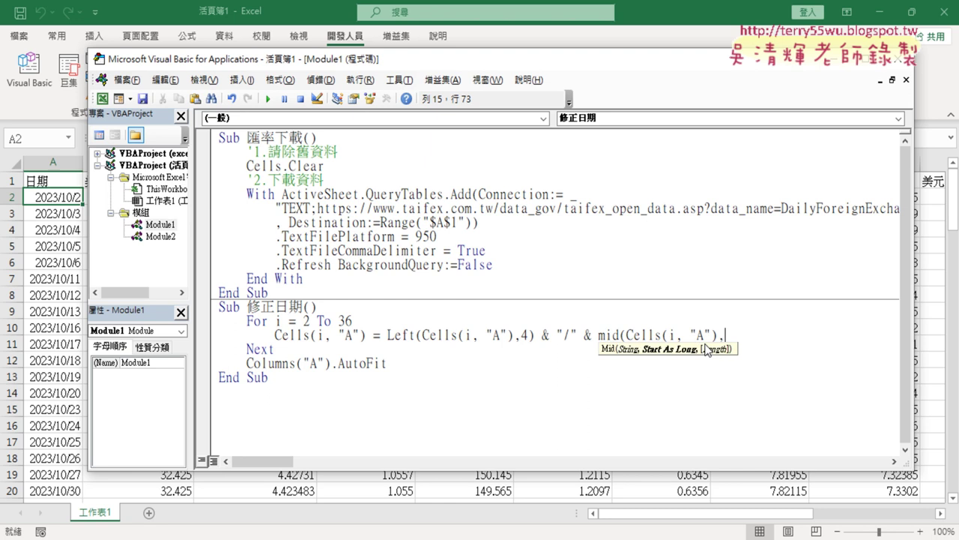
text(5,)
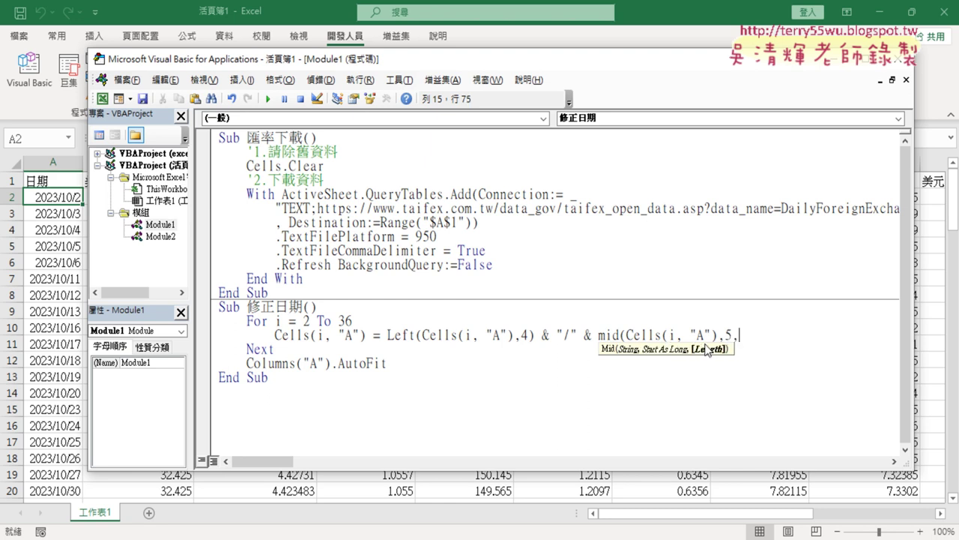
text(2)
text())
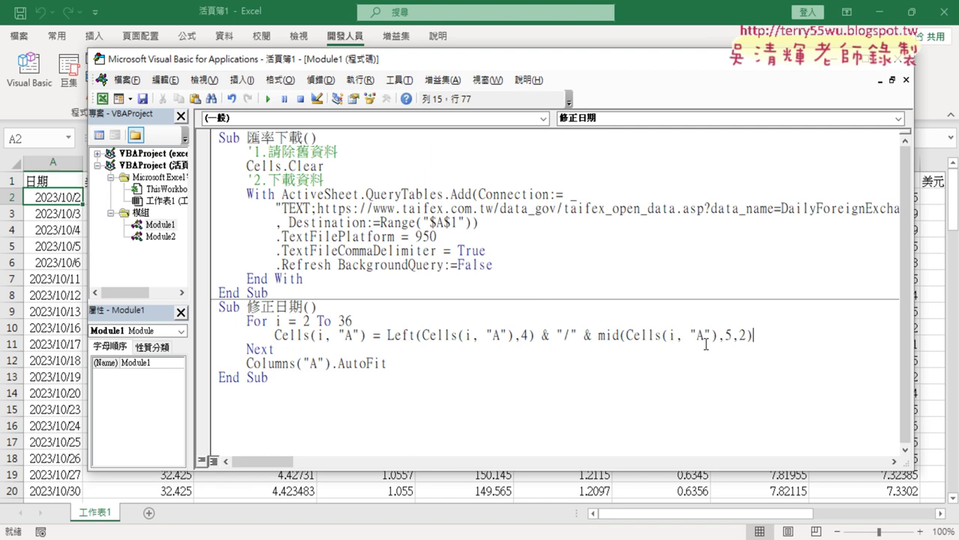
Append & "/" & Right(Cells(i, "A"),2) to finish the date line and let it auto-format
click(541, 335)
drag(541, 335, 760, 335)
text(rig)
text(ht()
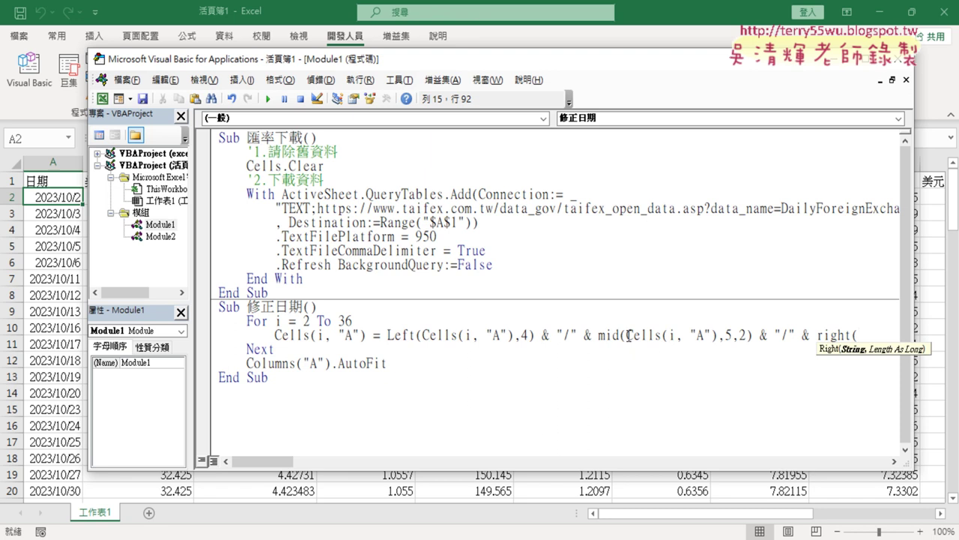
drag(629, 335, 717, 335)
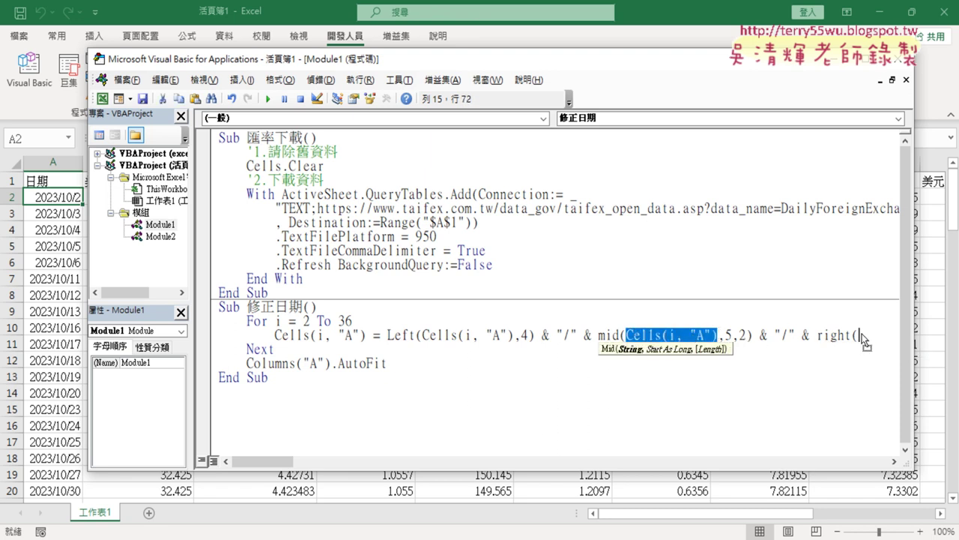
drag(869, 334, 867, 331)
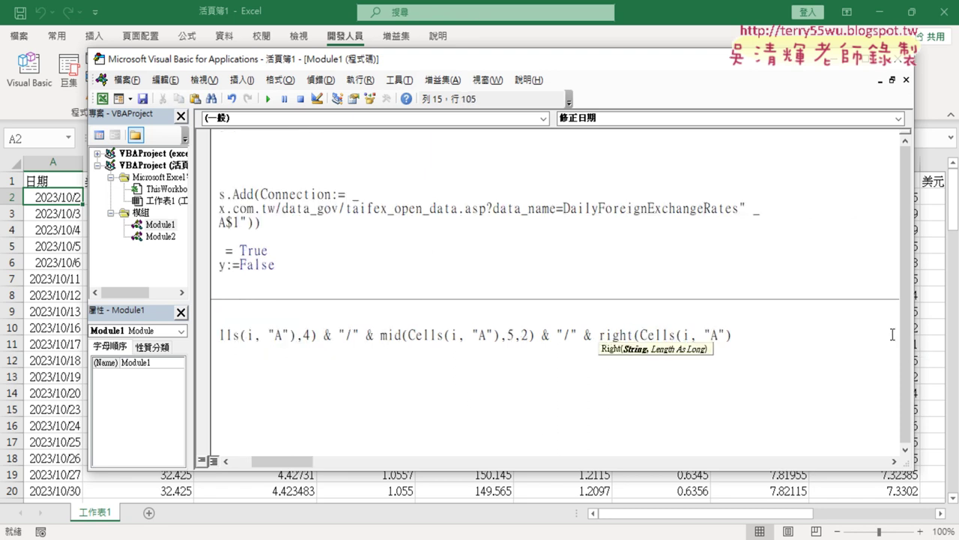
text(,2)
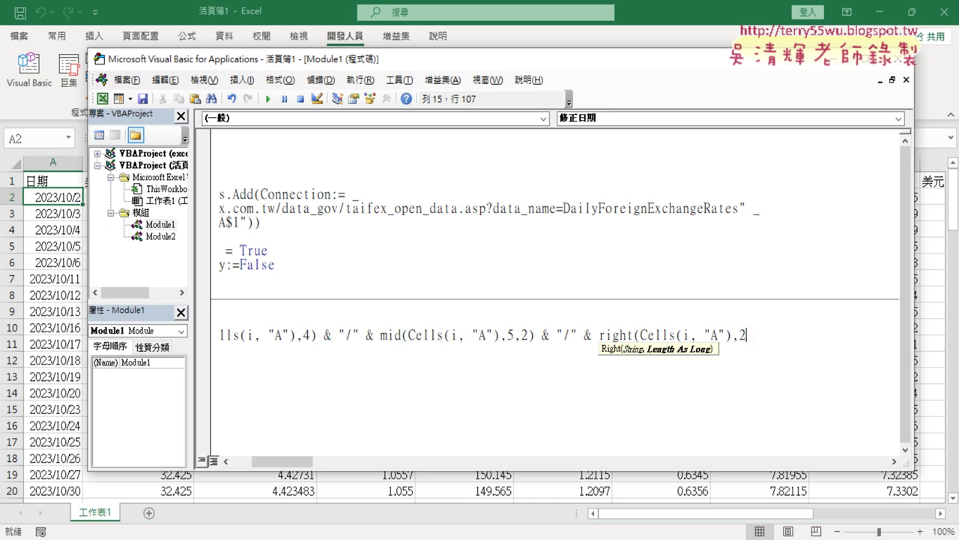
text())
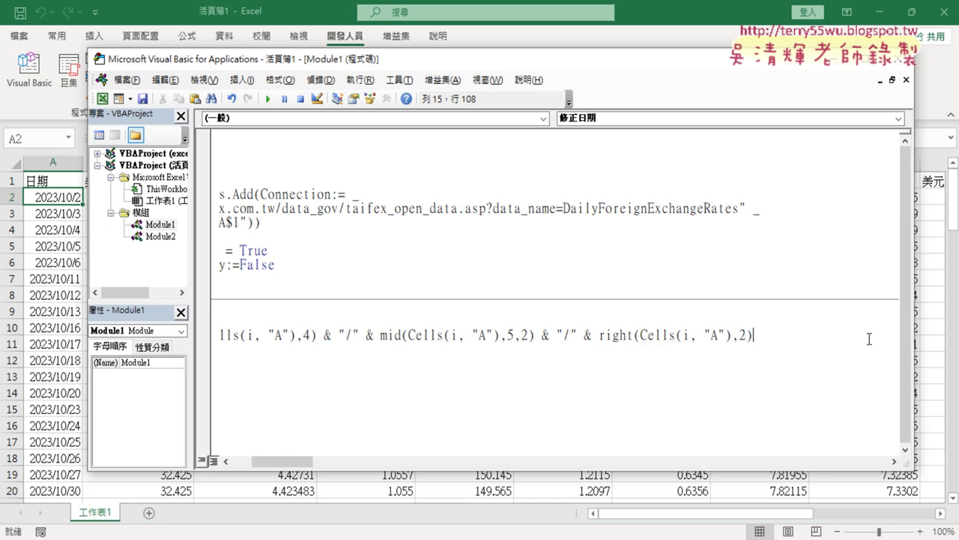
click(507, 403)
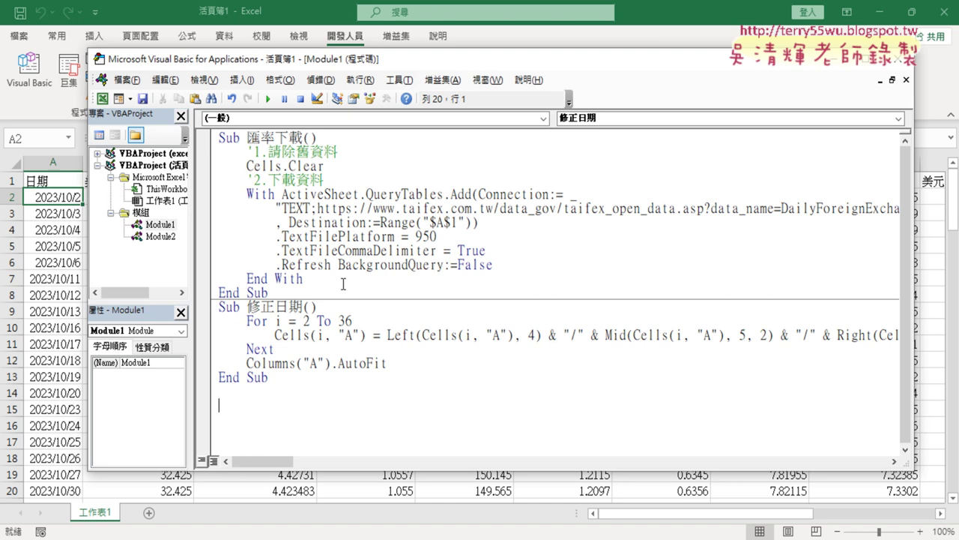
Highlight .AutoFit, then narrow and rewiden column A in Excel to demonstrate it
drag(388, 364, 247, 364)
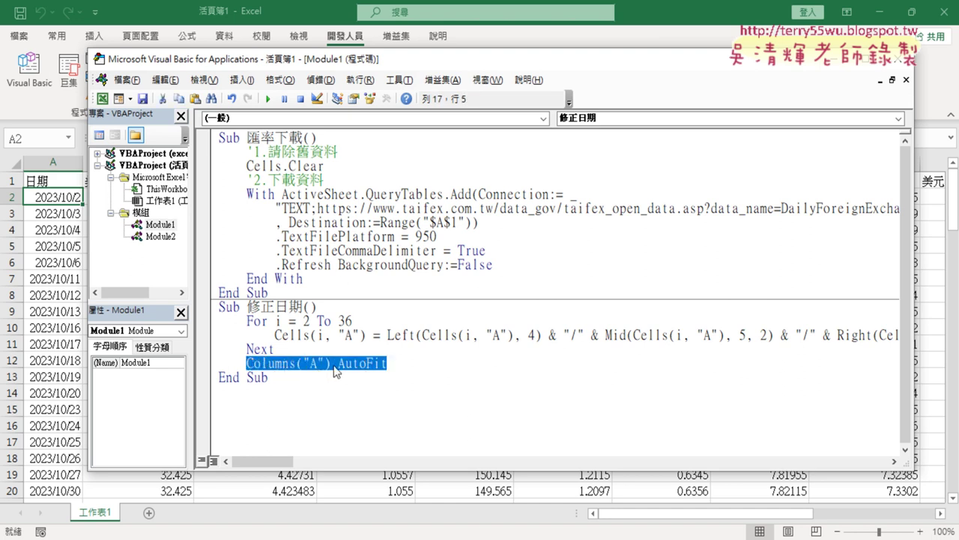
drag(330, 365, 420, 365)
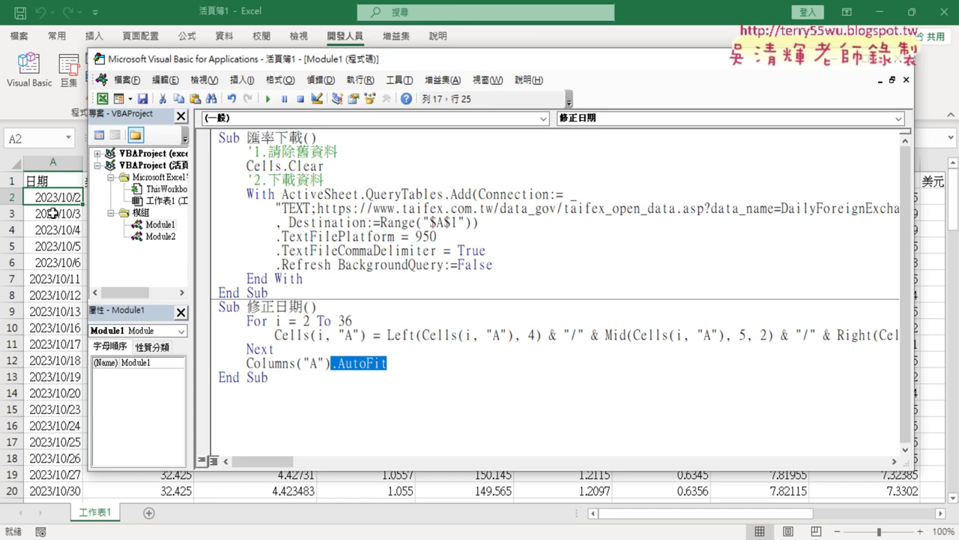
click(80, 165)
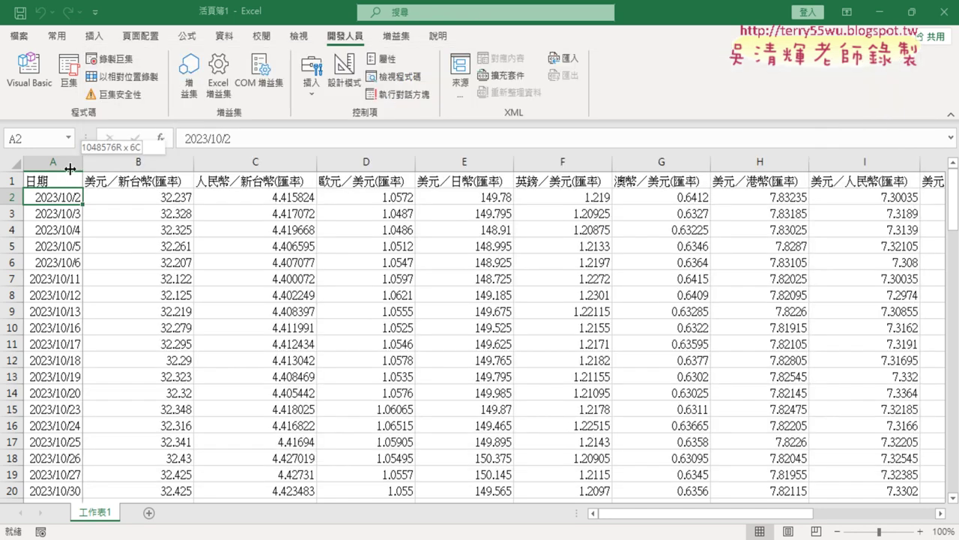
drag(79, 165, 72, 166)
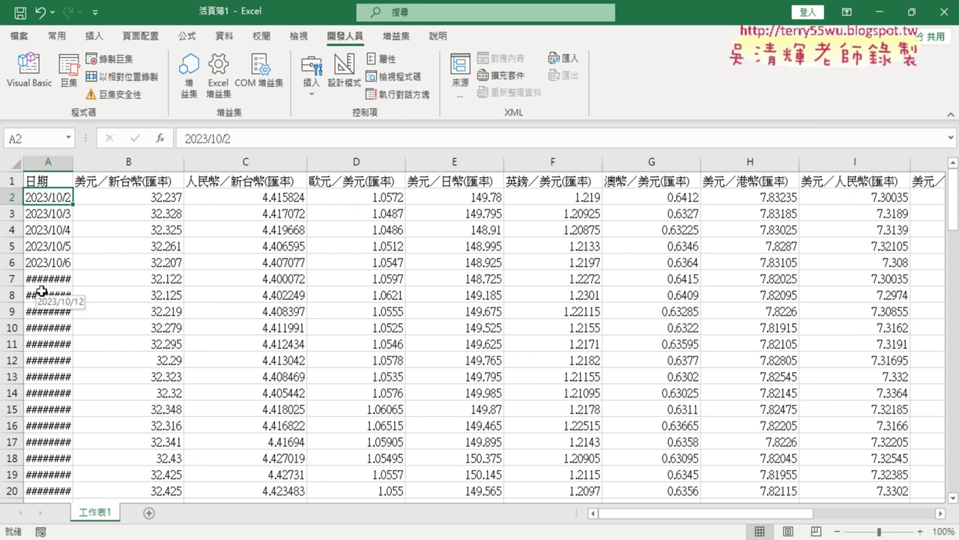
drag(73, 164, 89, 164)
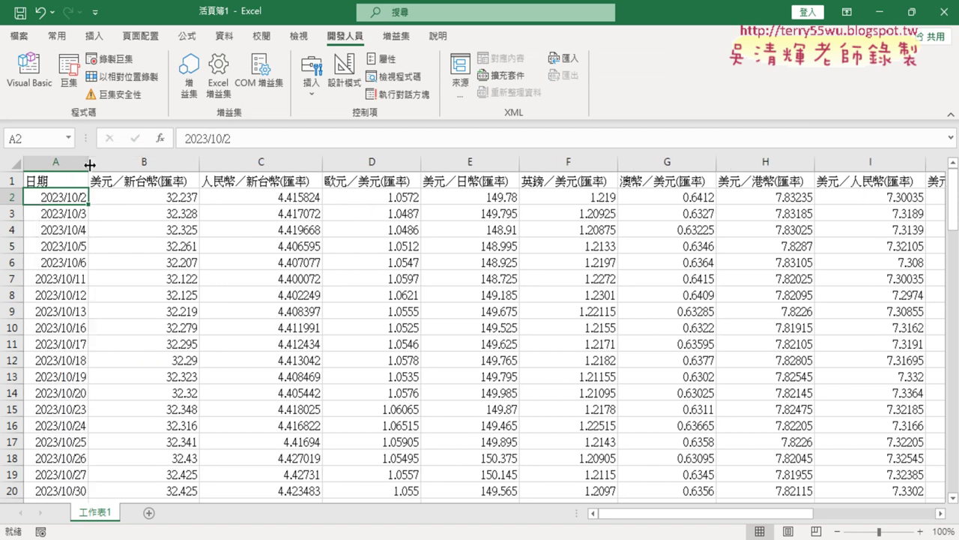
click(36, 89)
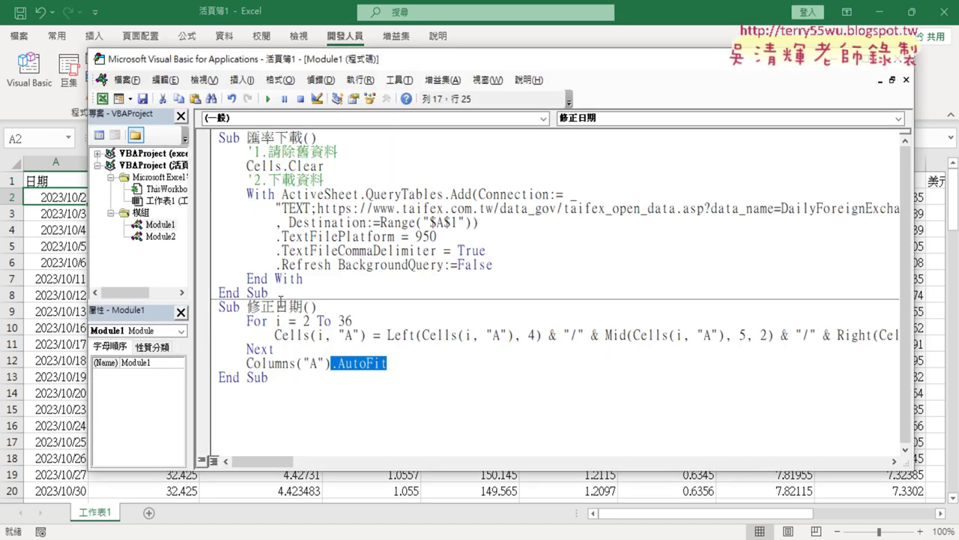
Insert a Call 修正日期 line after End With in the 匯率下載 procedure
click(320, 278)
key(Return)
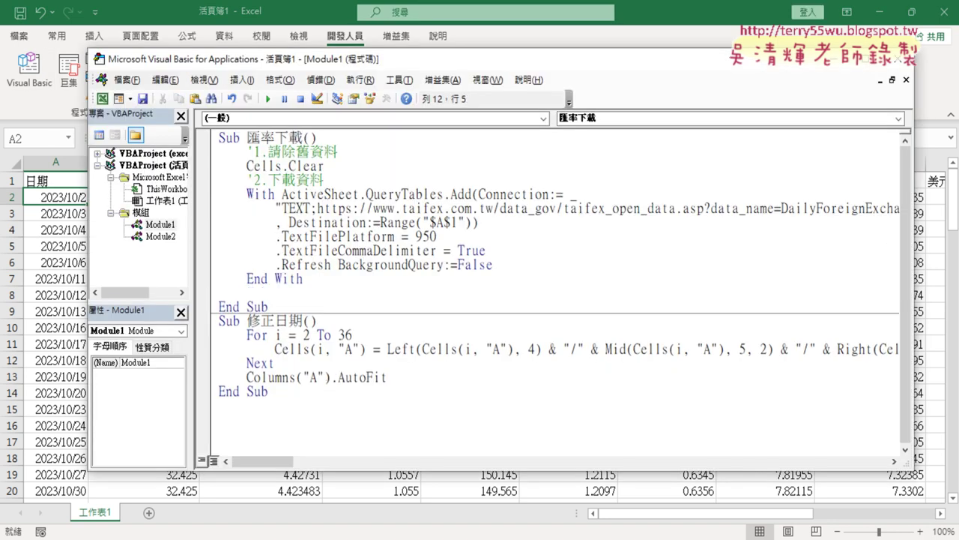
text(ca)
text(ll)
click(260, 324)
key(Return)
drag(248, 320, 302, 320)
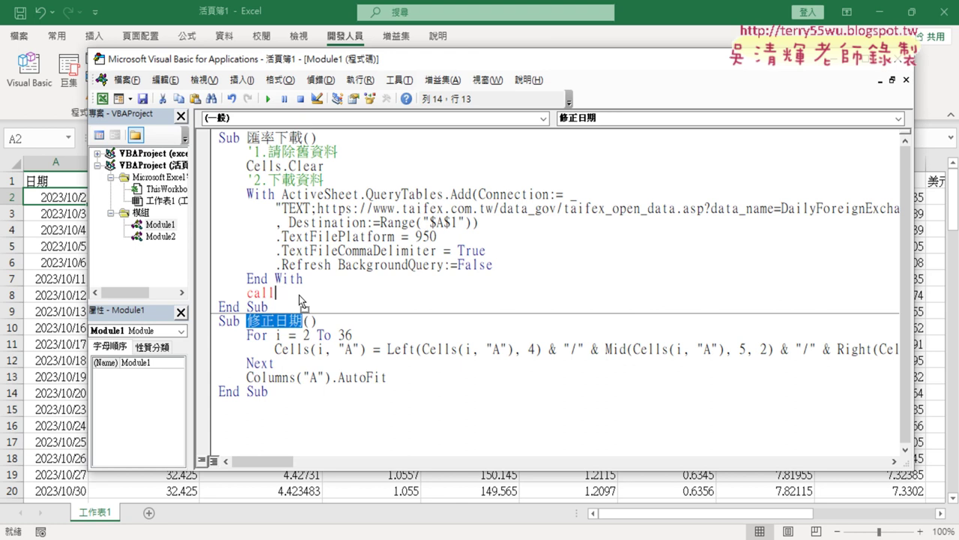
text(修正日期)
click(276, 292)
click(345, 363)
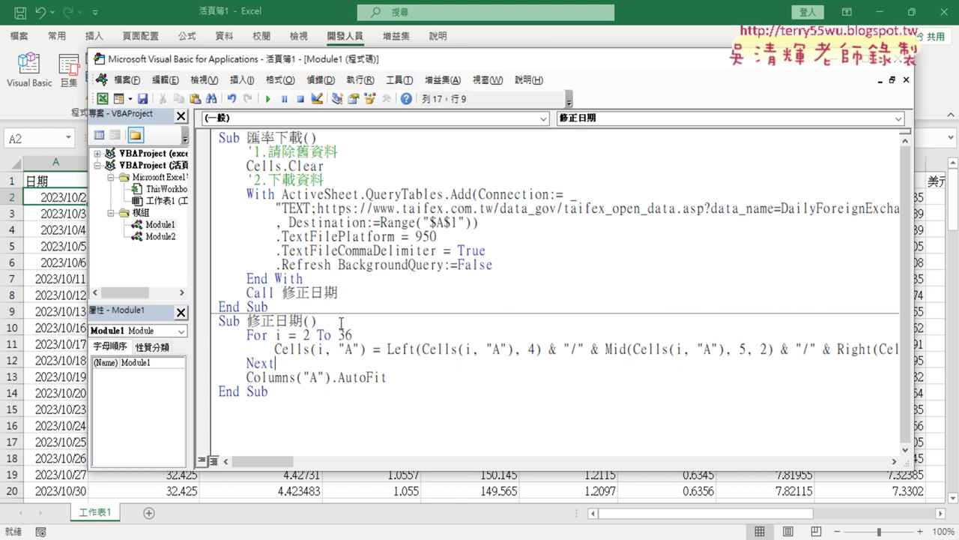
click(341, 210)
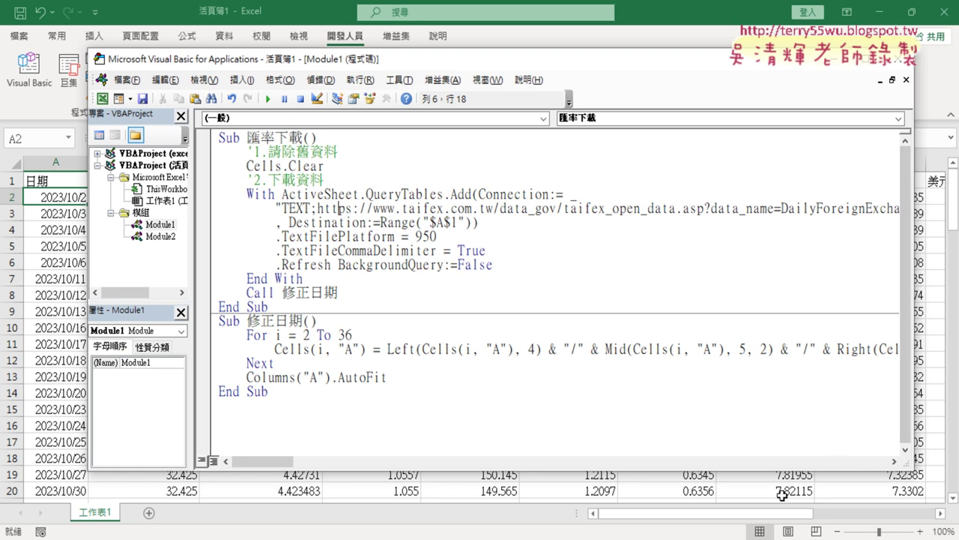
drag(777, 513, 903, 517)
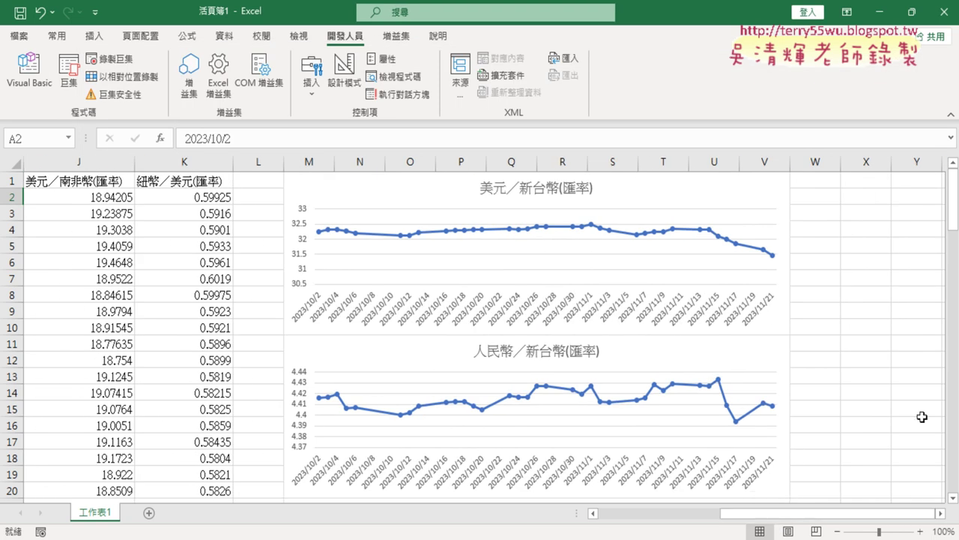
Draw a form-control button over W1:Y3 and assign it the 匯率下載 macro
click(312, 85)
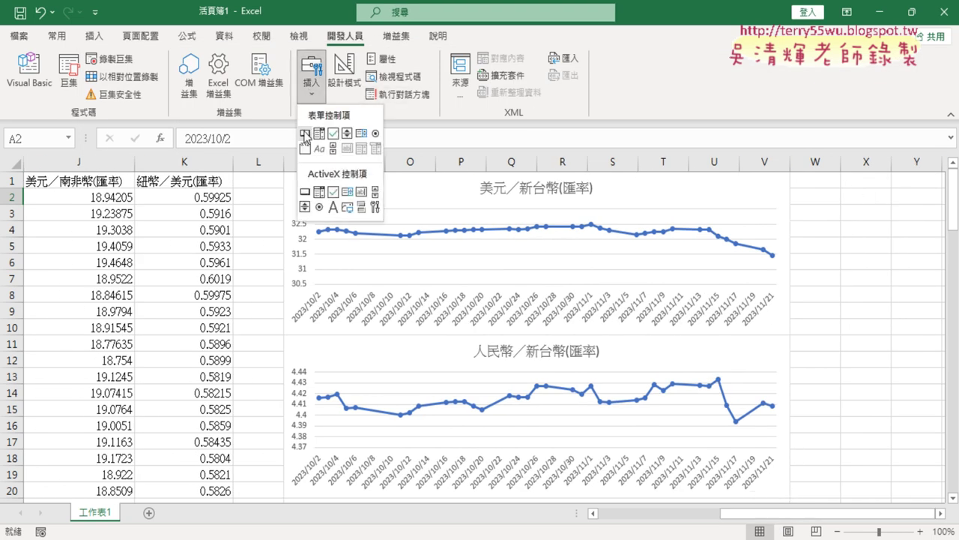
click(307, 130)
drag(812, 179, 919, 210)
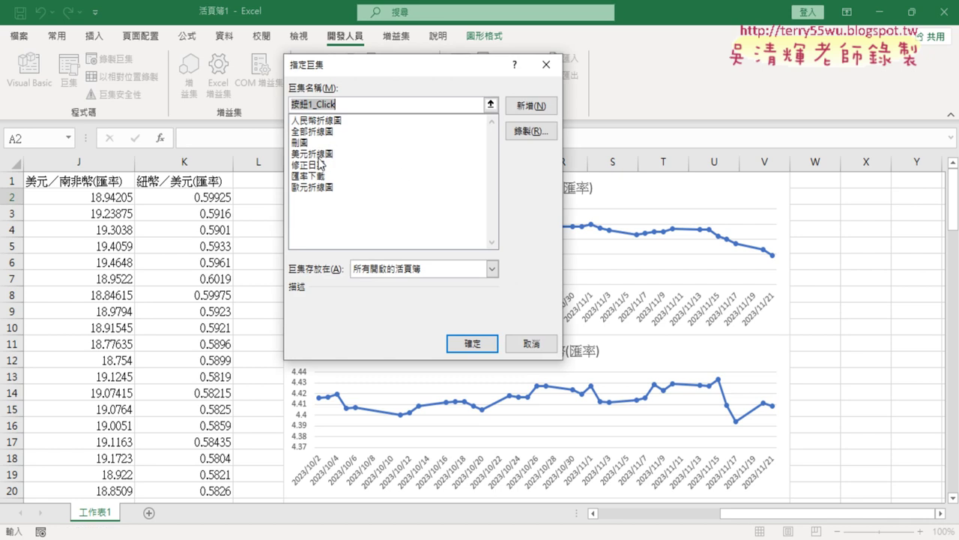
click(319, 177)
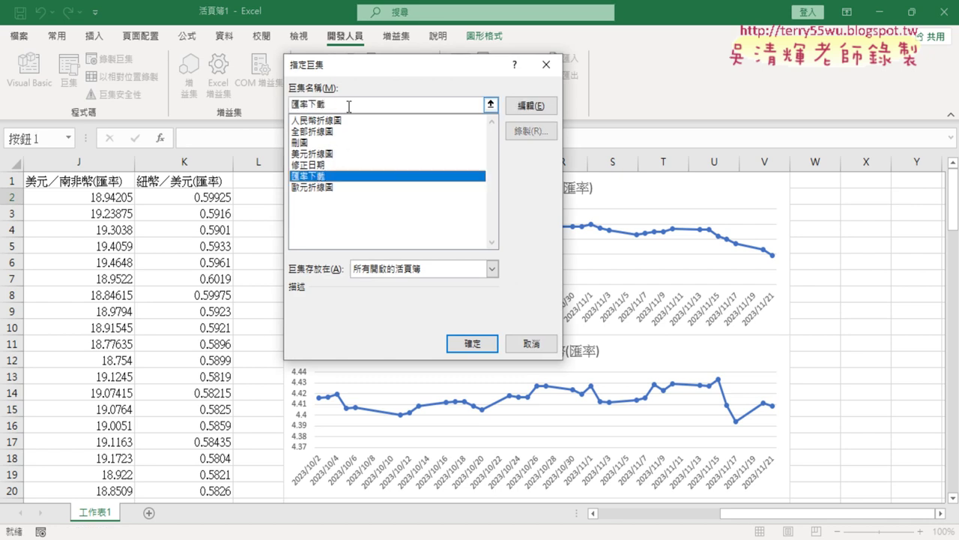
right_click(304, 99)
click(336, 129)
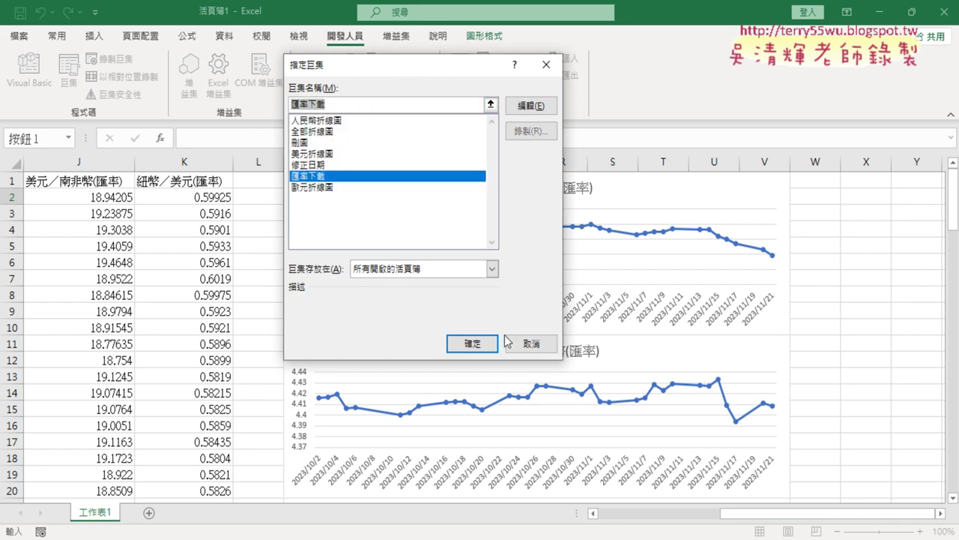
click(472, 343)
Replace the button's default label with 匯率下載
click(850, 191)
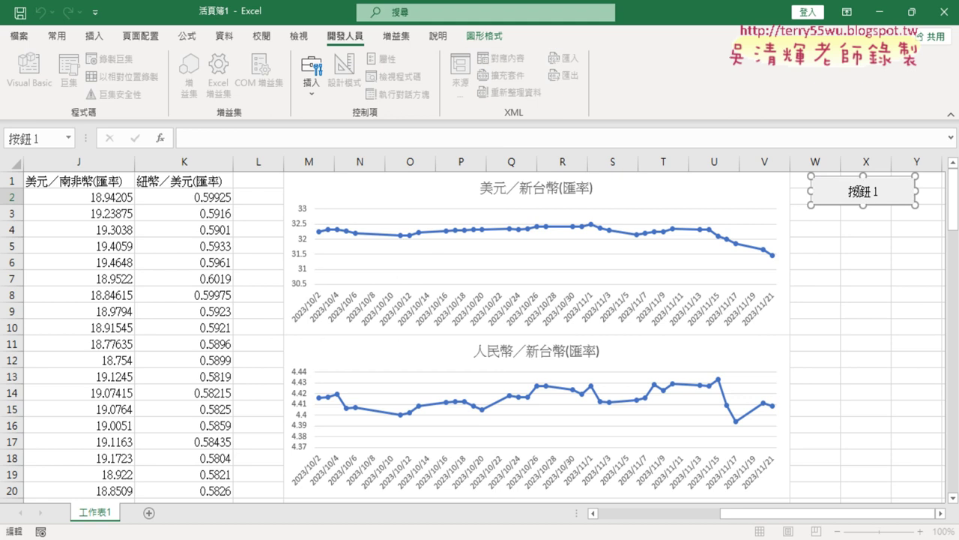
key(Delete)
key(Delete)
key(Delete)
text(匯率下載)
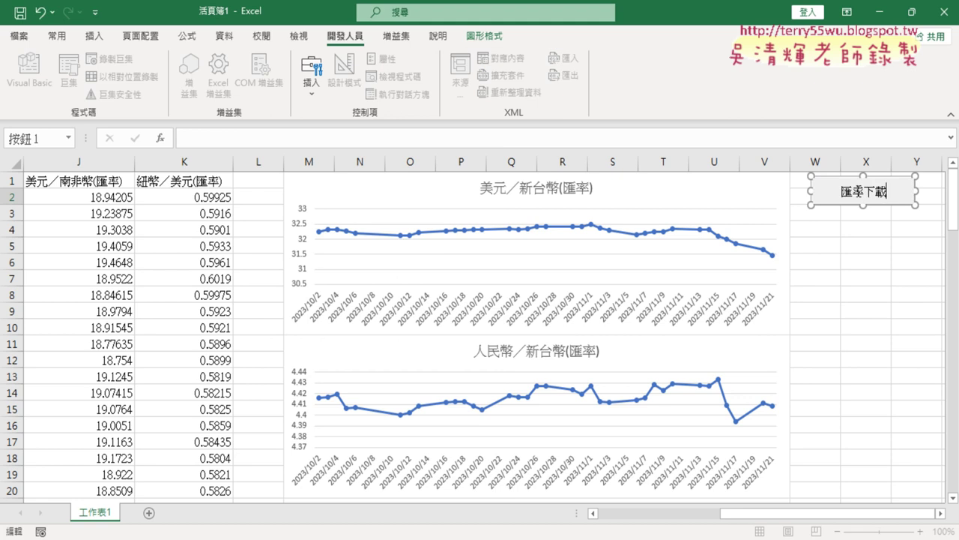
click(864, 263)
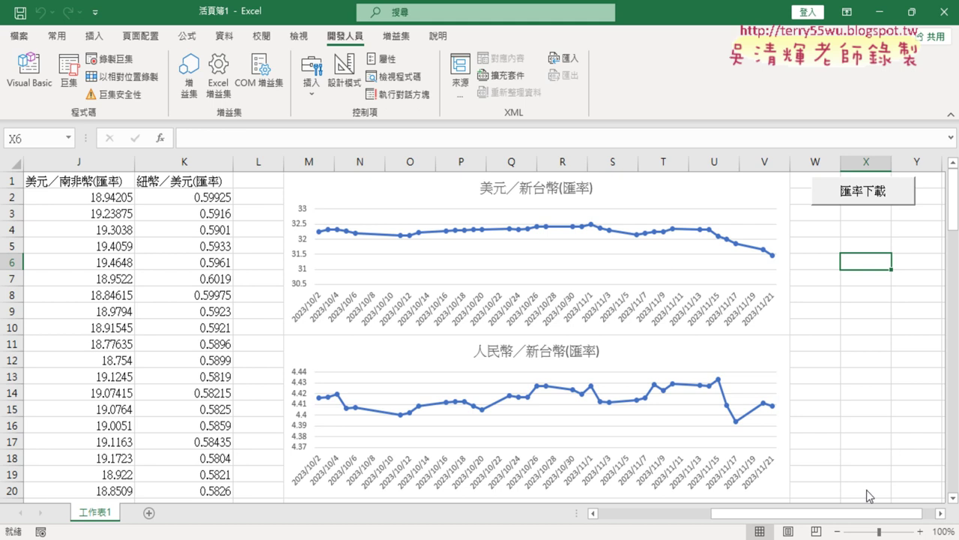
drag(845, 521, 619, 518)
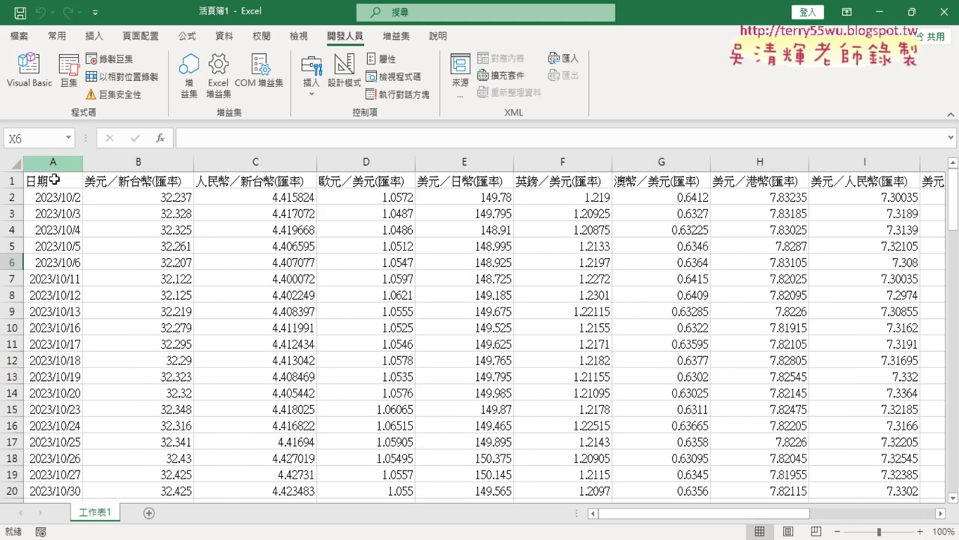
Copy the 匯率下載 button, paste it below, and assign the copy the 全部折線圖 macro
drag(794, 514, 918, 514)
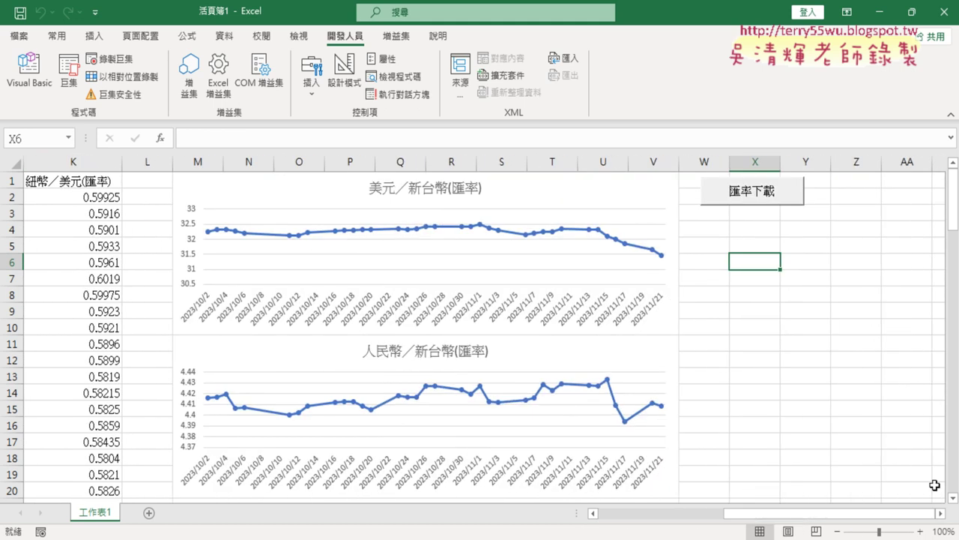
right_click(710, 193)
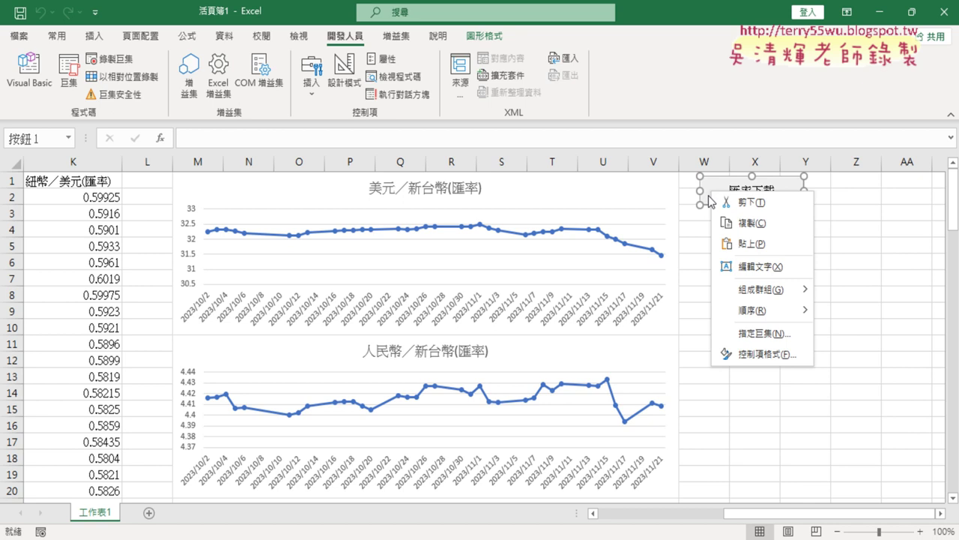
click(726, 220)
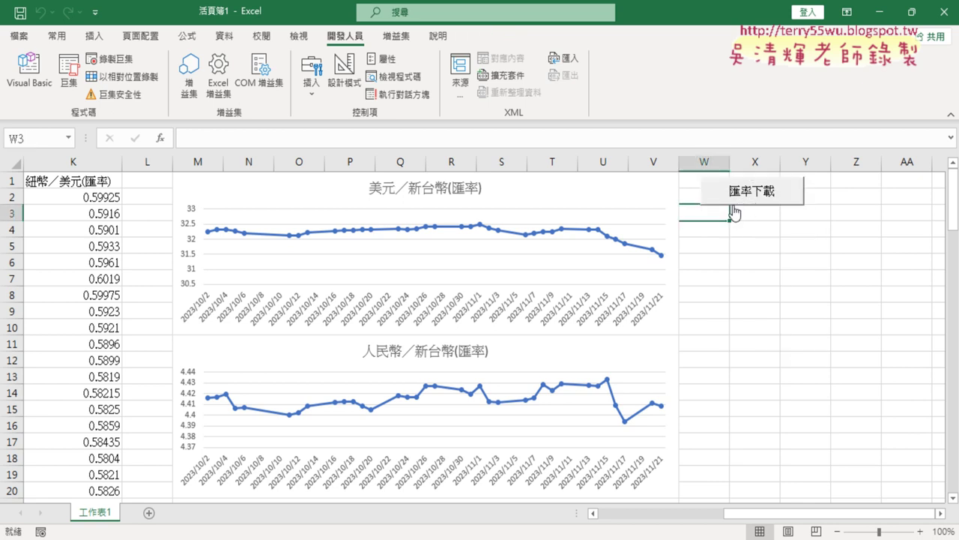
key(ctrl+v)
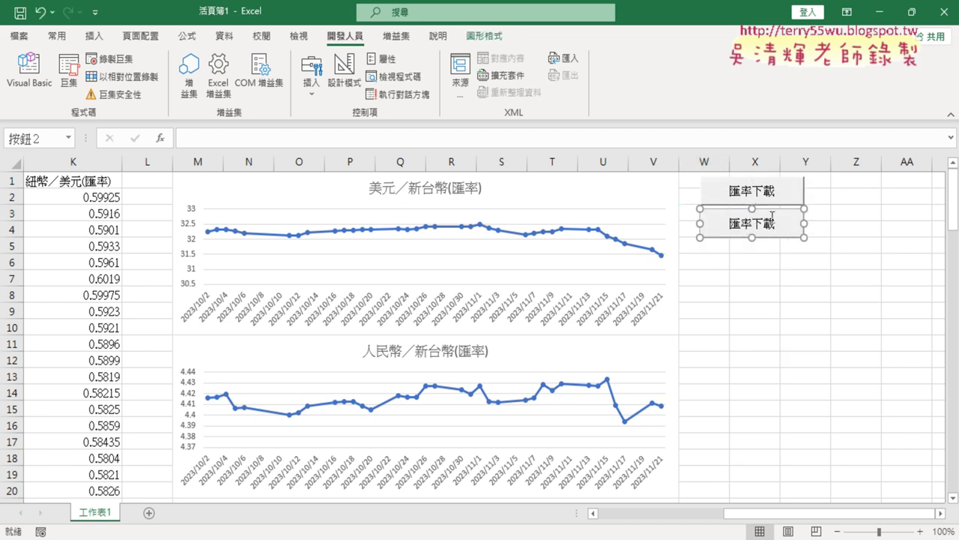
right_click(772, 215)
click(822, 359)
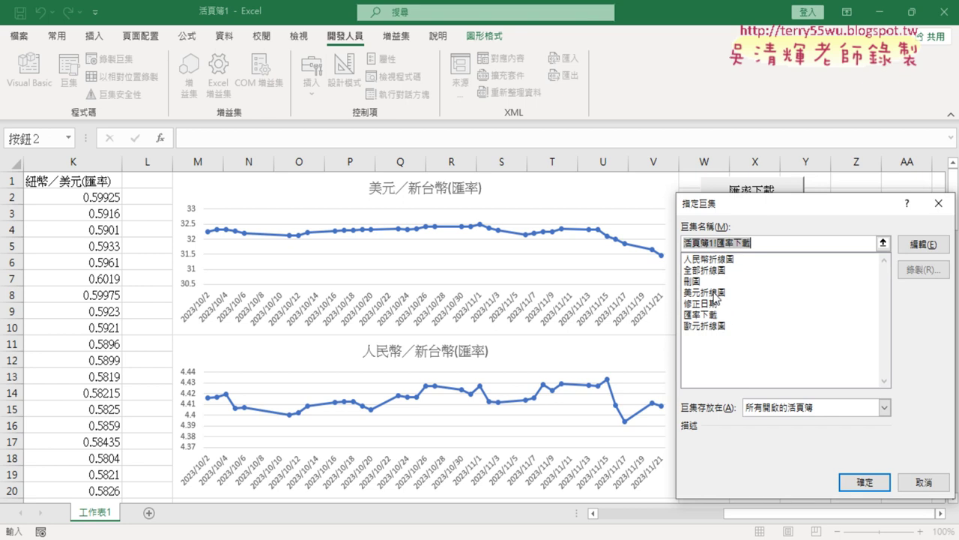
click(724, 270)
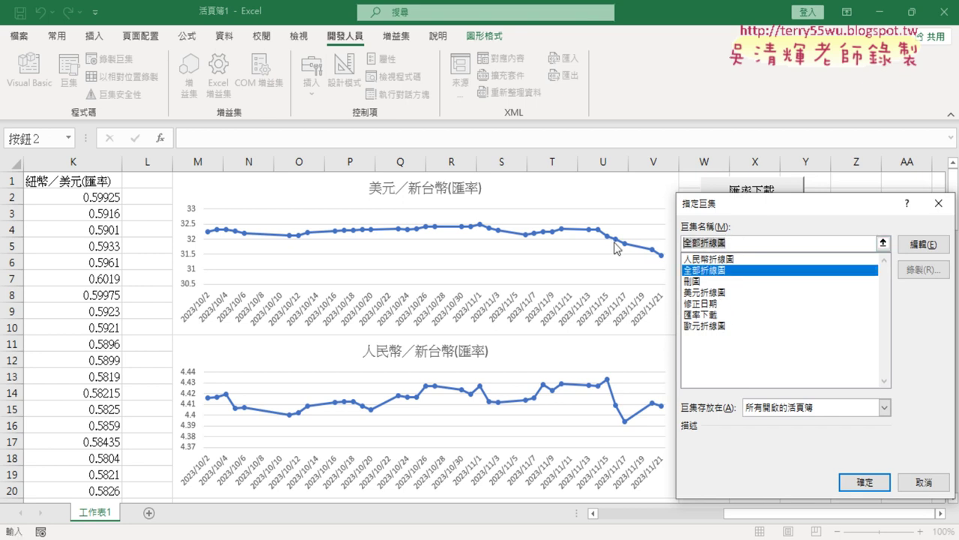
click(869, 481)
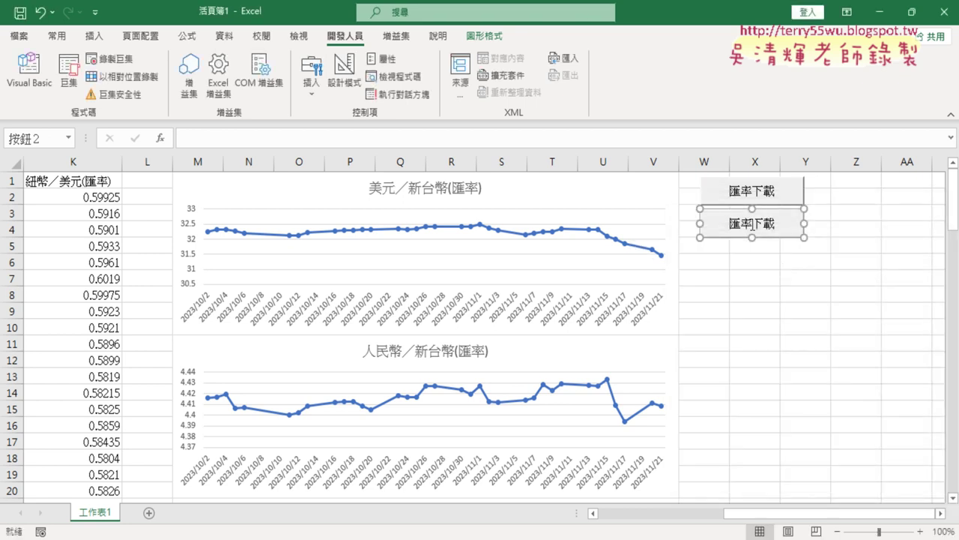
Relabel the copied button 全部折線圖
click(752, 223)
key(Delete)
key(Delete)
key(Delete)
key(Delete)
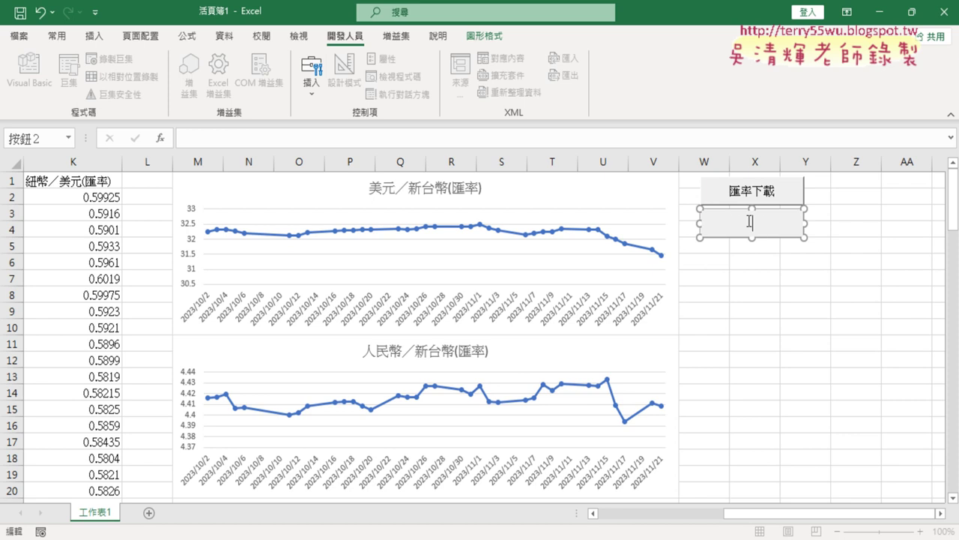
text(全部折線圖)
click(817, 286)
click(857, 309)
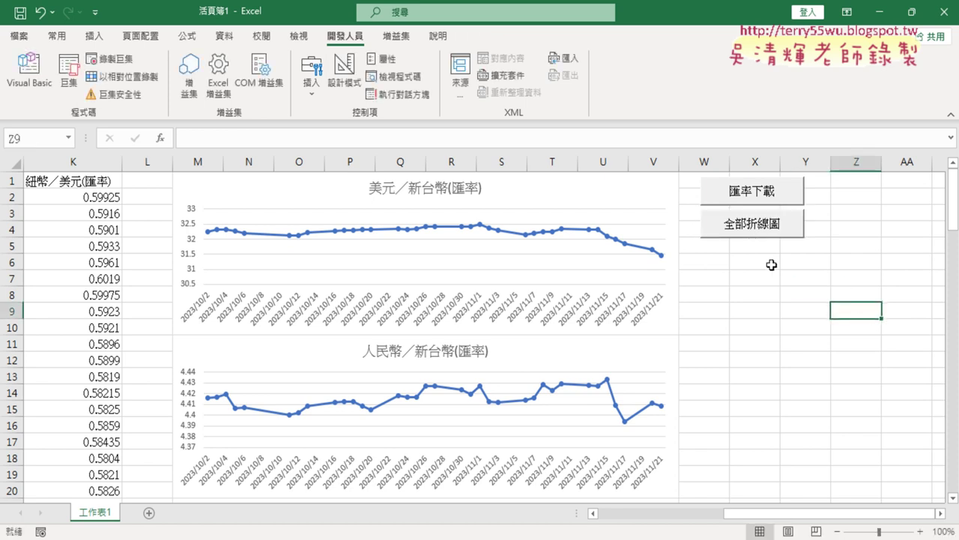
Paste a copy of the 全部折線圖 button near W5 and assign it the 刪圖 macro
right_click(775, 233)
click(685, 248)
click(685, 248)
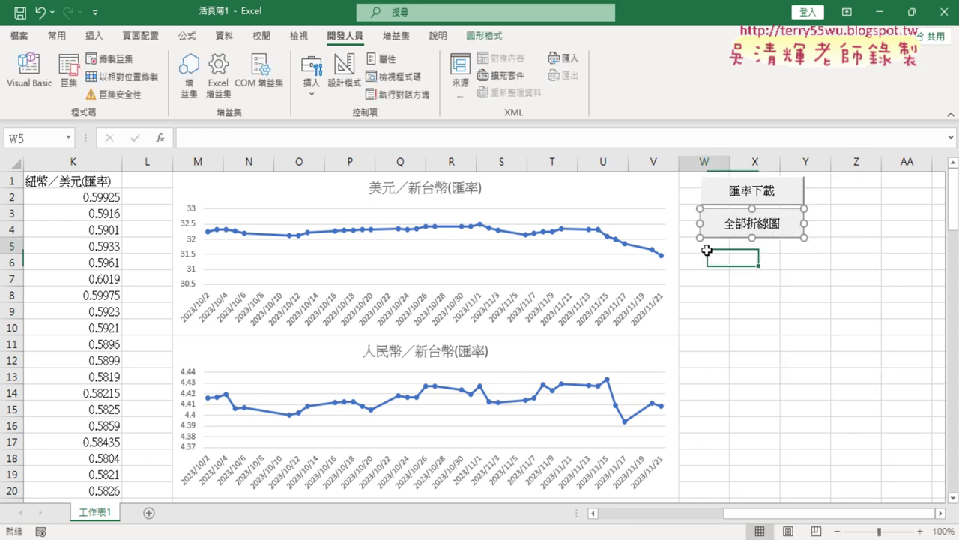
key(ctrl+v)
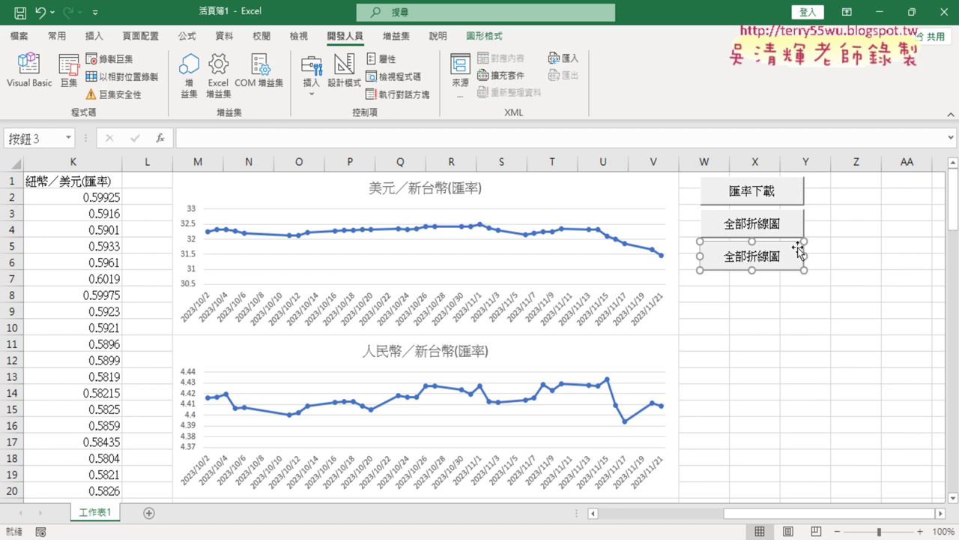
right_click(793, 252)
click(827, 390)
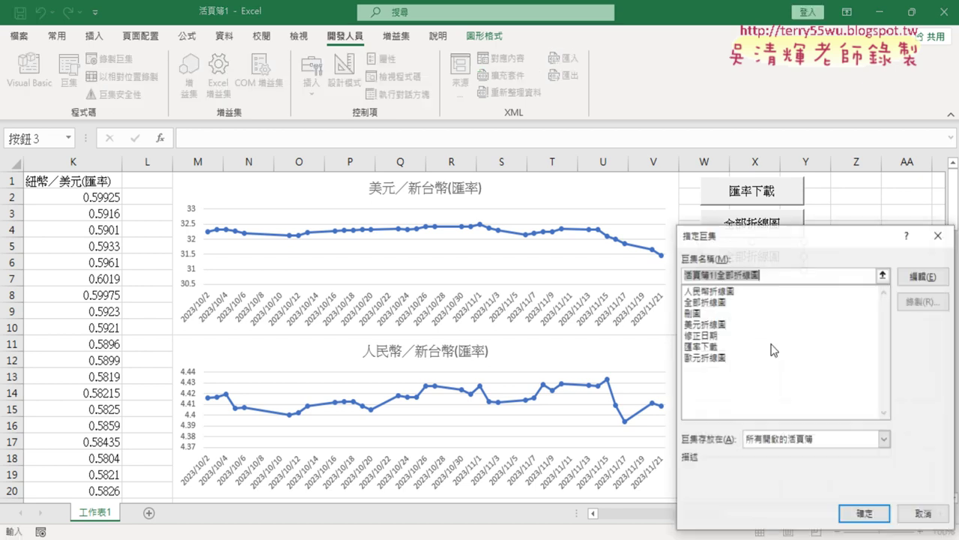
click(705, 313)
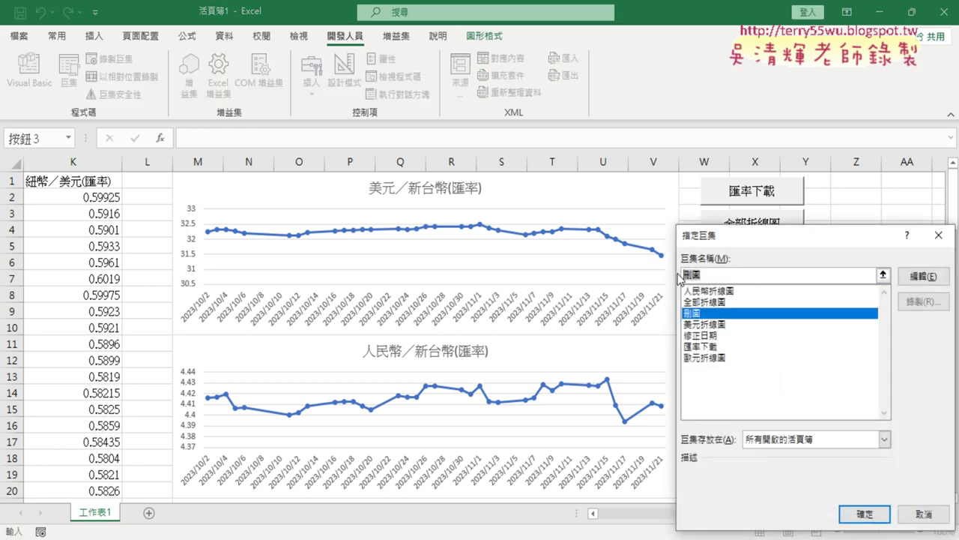
click(862, 514)
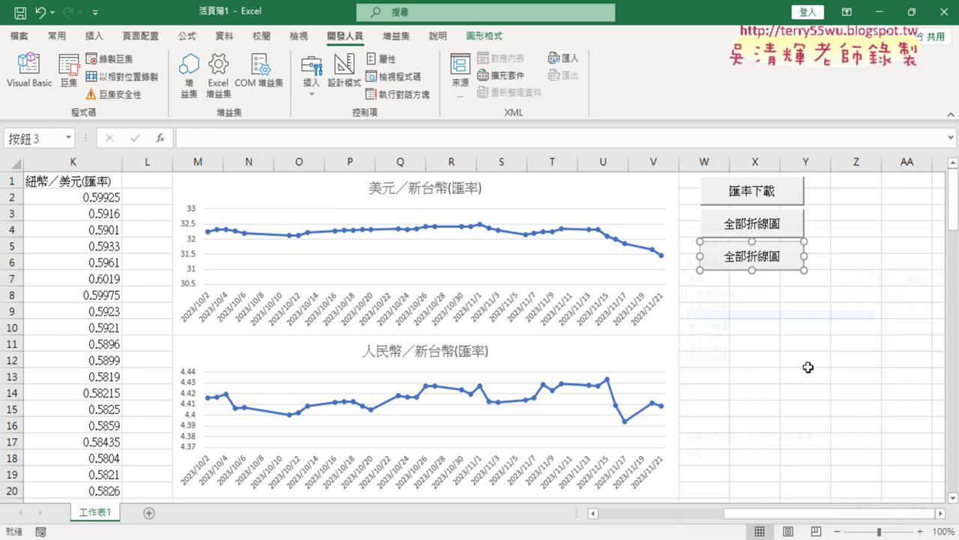
Change the third button's caption to 刪圖
click(751, 257)
key(BackSpace)
key(BackSpace)
key(BackSpace)
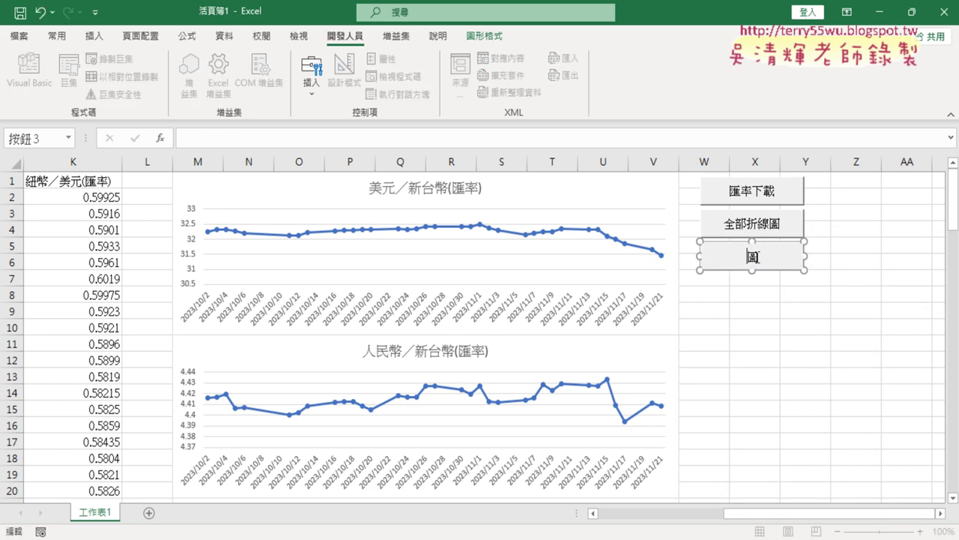
text(刪圖)
click(776, 344)
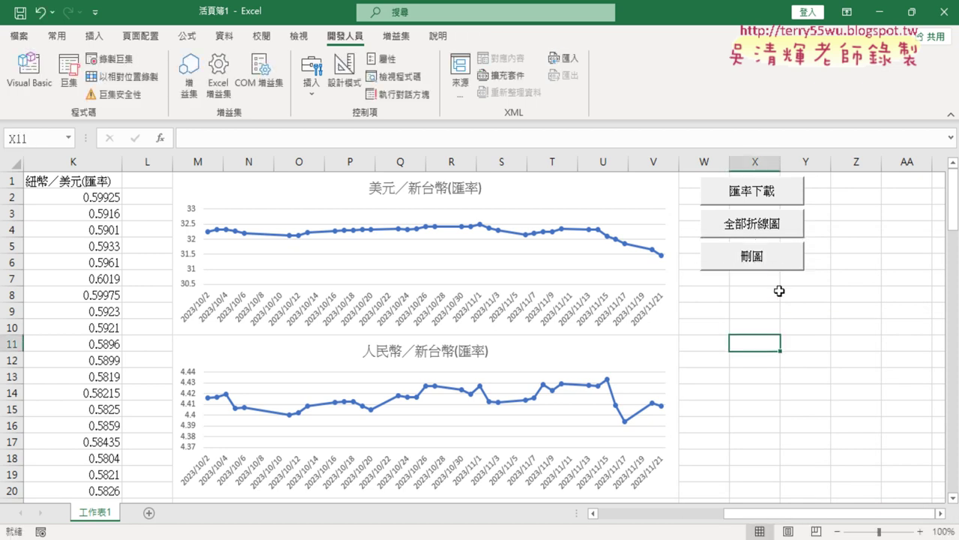
Run 刪圖, 匯率下載 and 全部折線圖 to clear, reload and redraw the rate charts
click(776, 262)
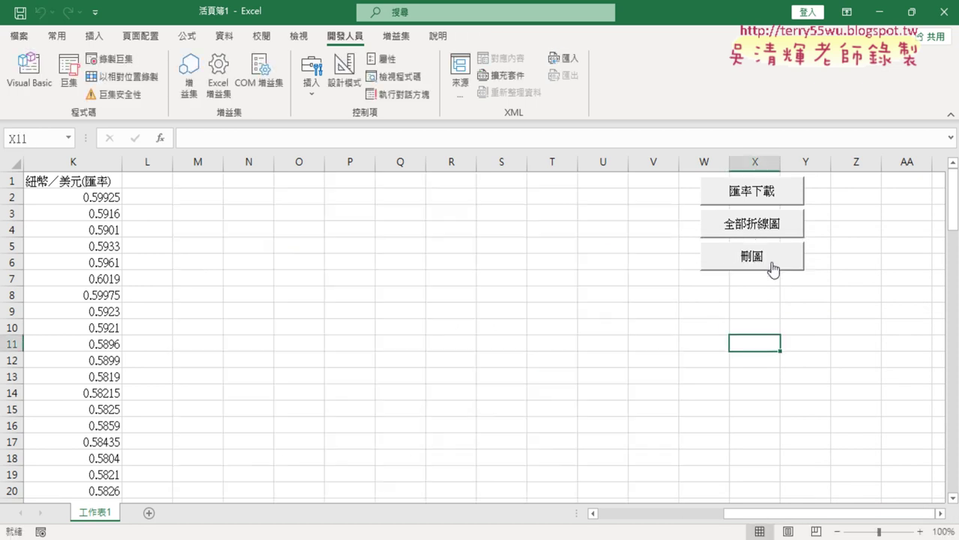
click(763, 195)
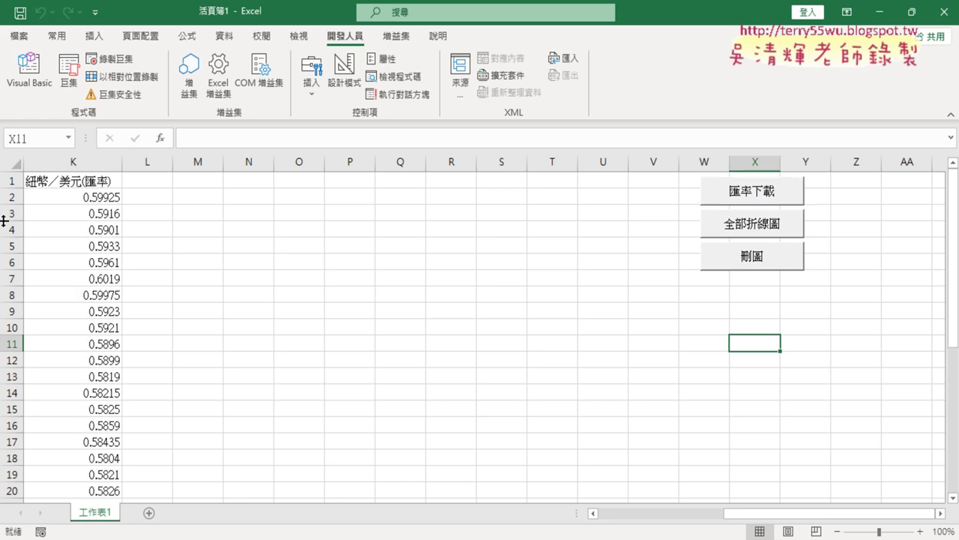
click(753, 229)
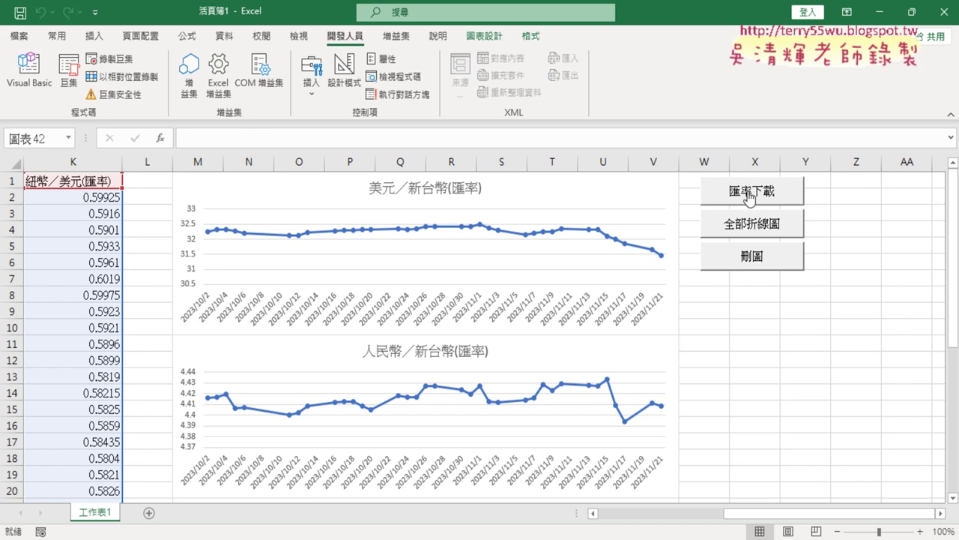
Repeat the delete, download and chart macros, then scroll down to the 紐幣／美元 chart
click(759, 255)
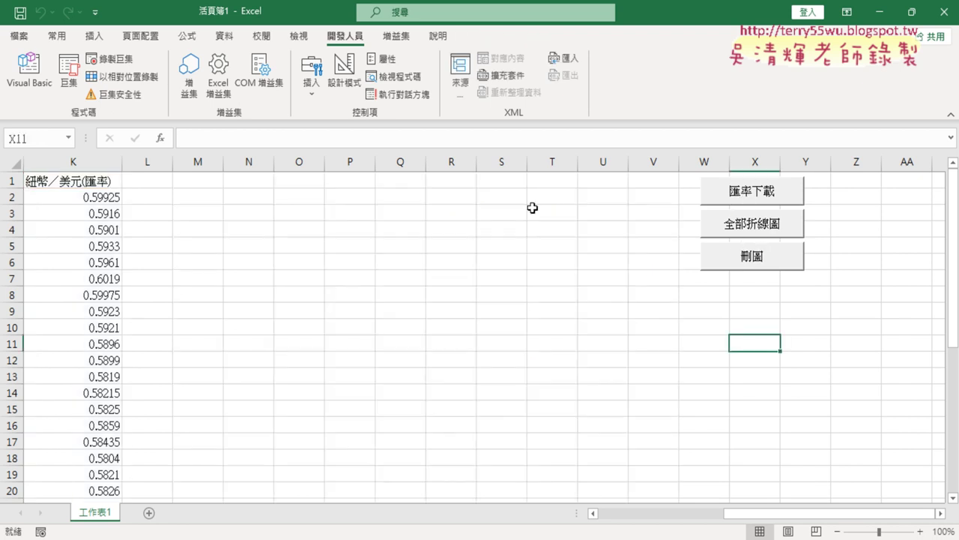
click(747, 194)
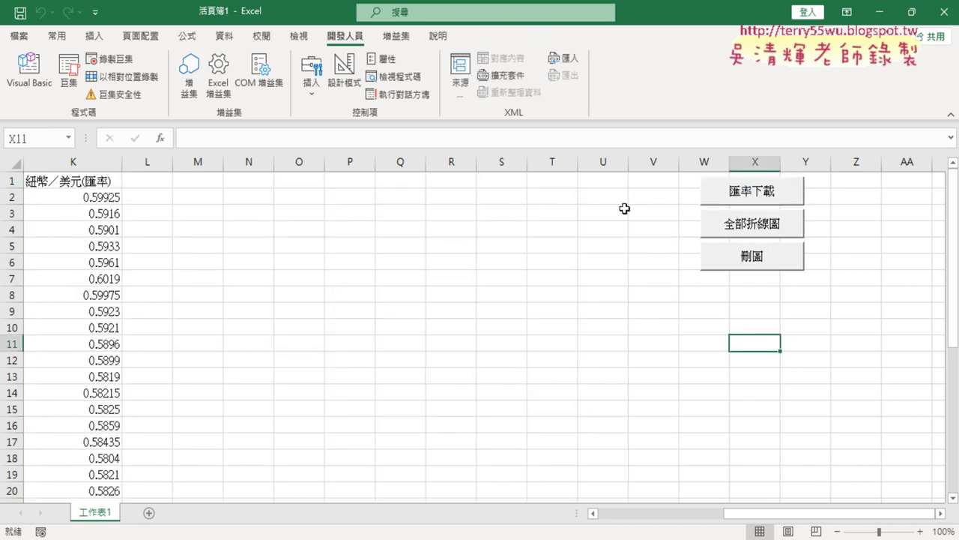
click(774, 234)
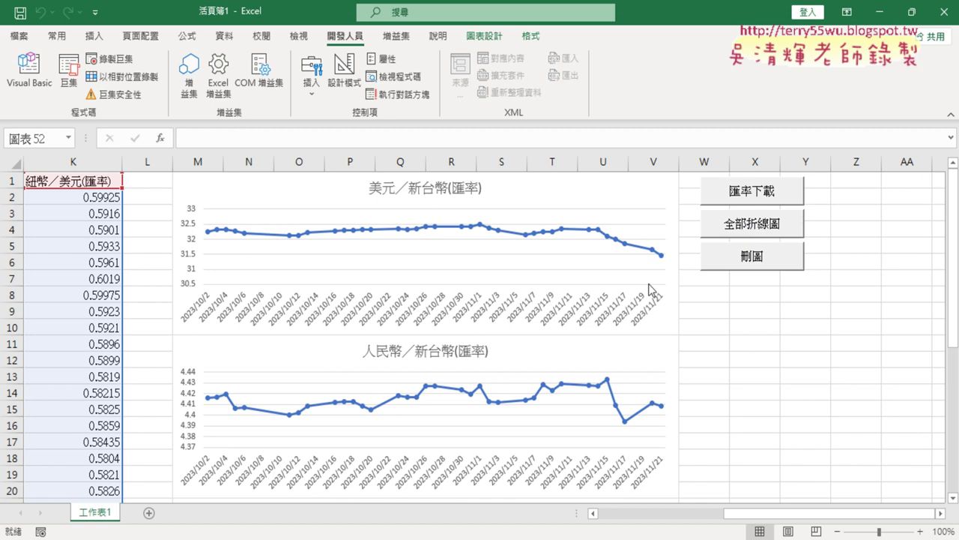
scroll(650, 283, down, 3)
scroll(650, 284, down, 8)
scroll(649, 277, down, 4)
scroll(649, 276, down, 8)
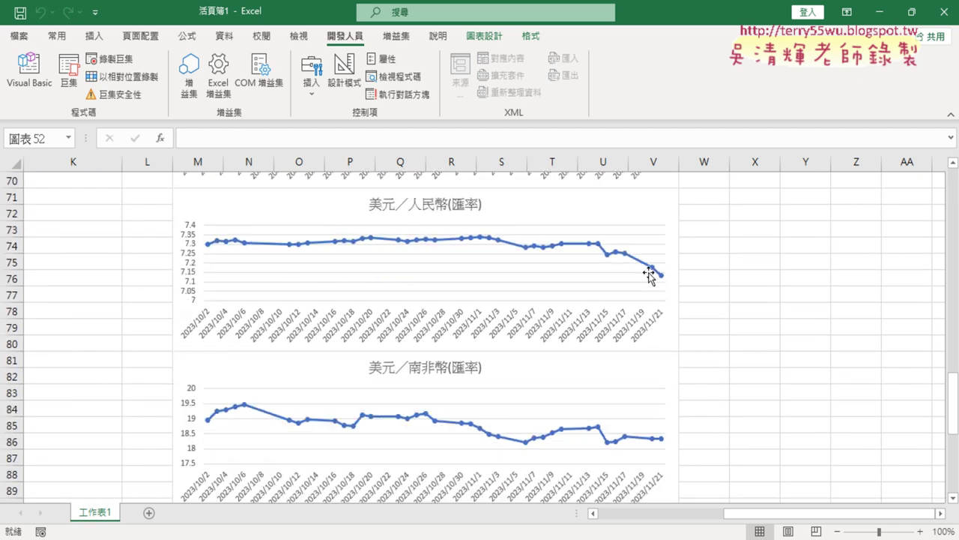
scroll(650, 276, down, 3)
scroll(650, 275, down, 2)
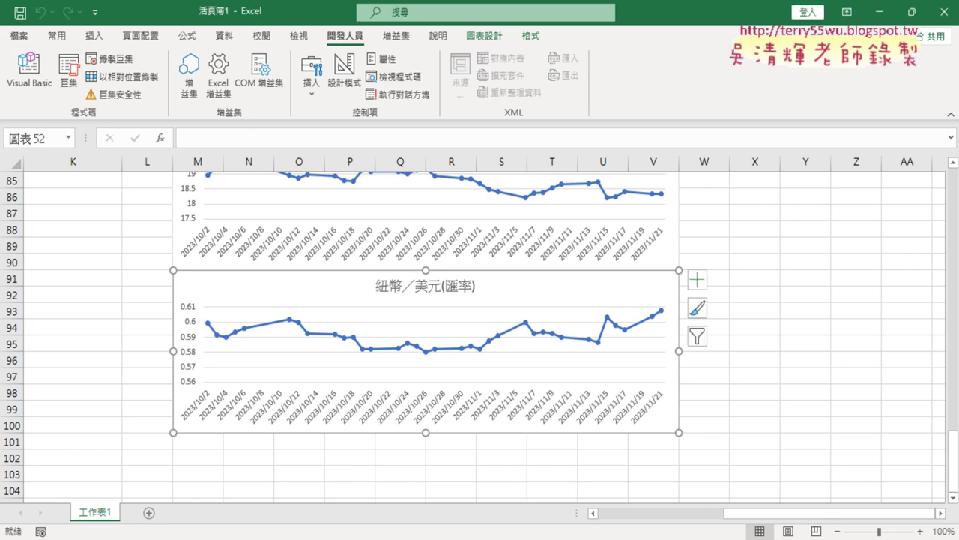
Switch to the Google Doc and scroll to the 練習：改為分為兩欄顯示多圖表 exercise
click(461, 522)
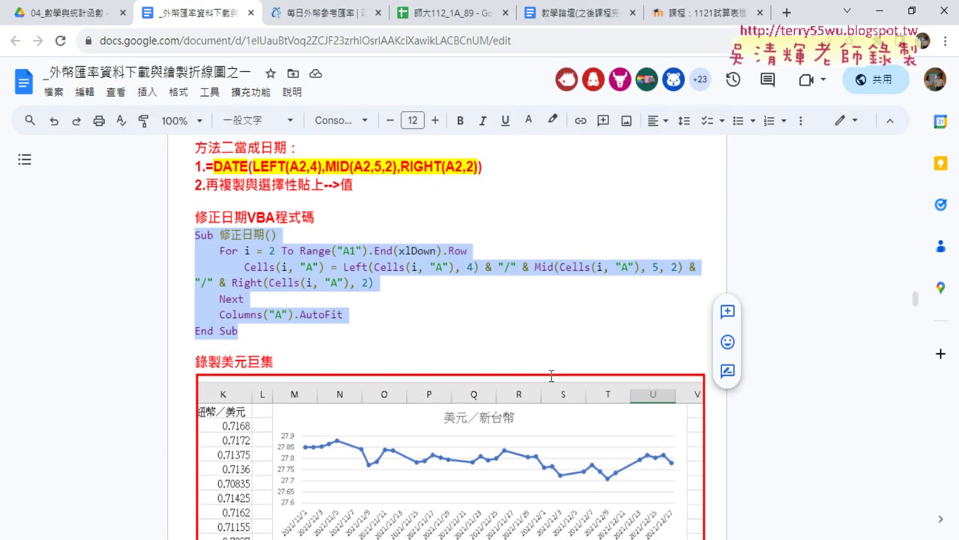
scroll(551, 375, down, 5)
scroll(450, 315, down, 2)
scroll(368, 255, down, 2)
scroll(367, 253, down, 3)
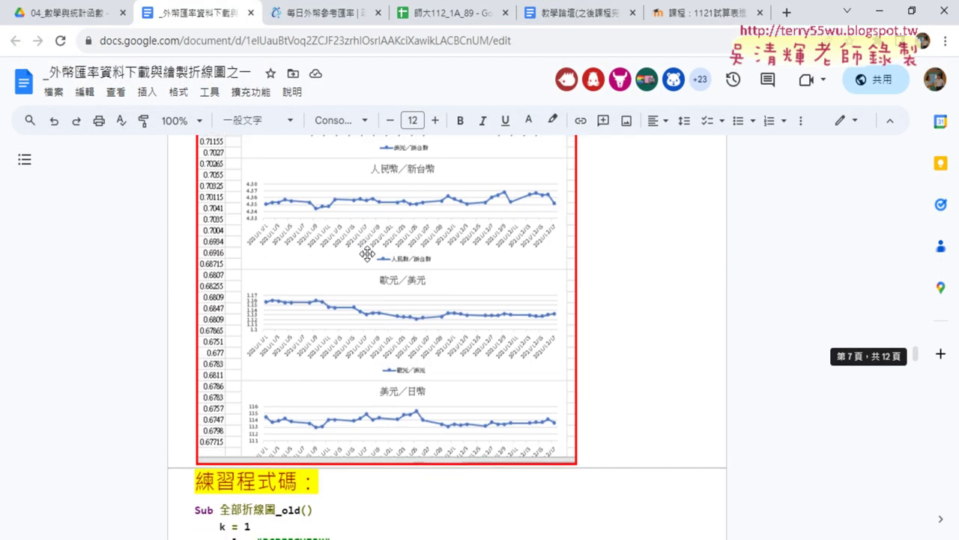
scroll(367, 254, down, 3)
scroll(367, 254, down, 3)
scroll(367, 253, down, 3)
scroll(363, 241, down, 3)
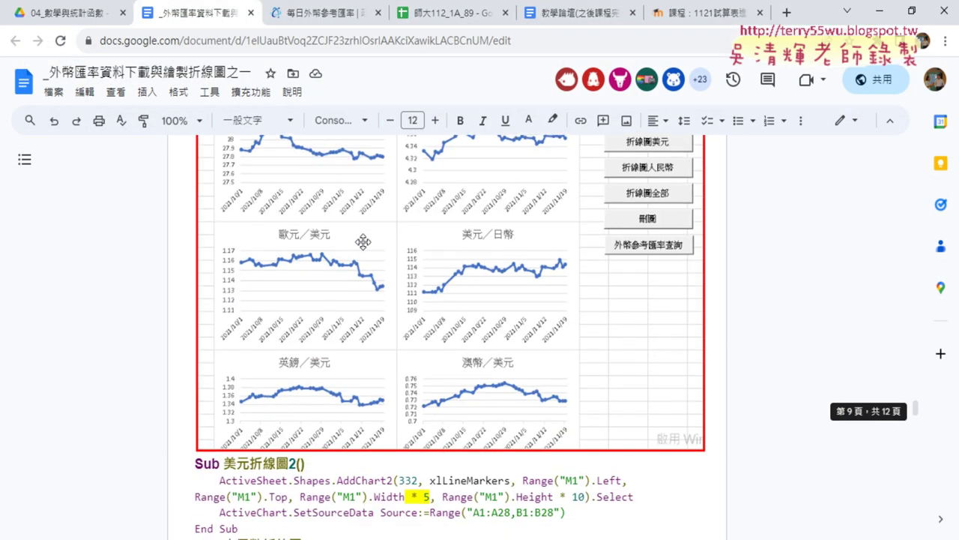
scroll(300, 214, up, 1)
scroll(248, 184, up, 1)
drag(244, 210, 392, 207)
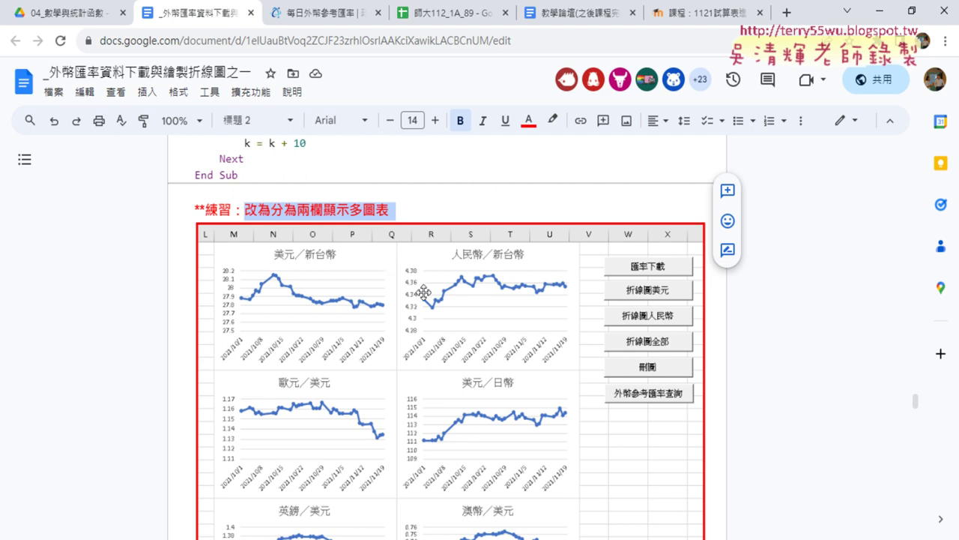
scroll(431, 296, down, 3)
scroll(435, 290, up, 3)
Return to the Excel workbook and scroll back to the top of 工作表1
click(495, 539)
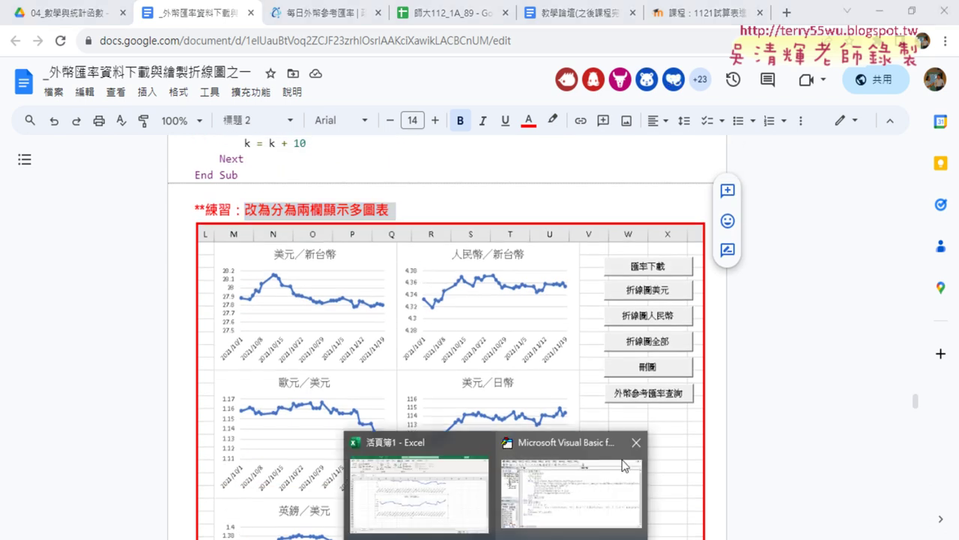
click(420, 495)
scroll(743, 287, up, 6)
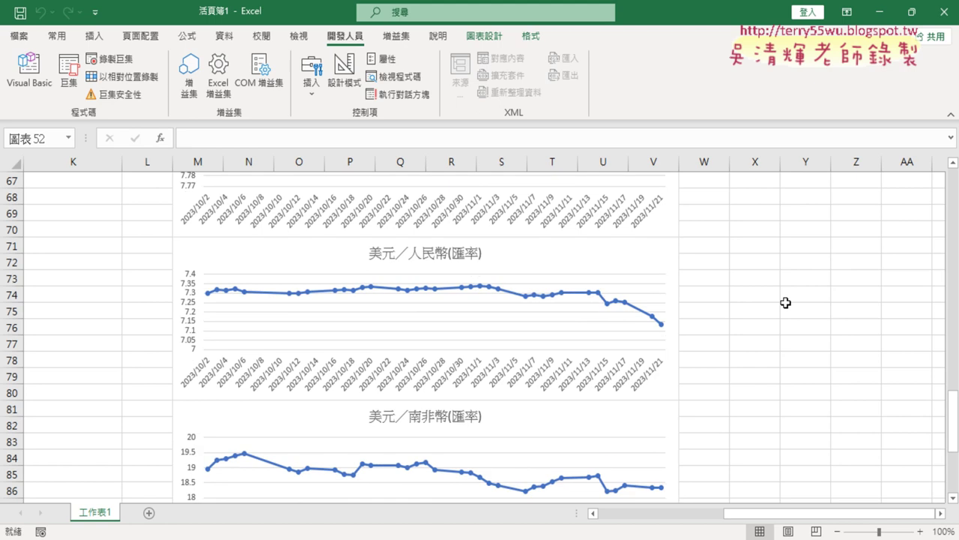
scroll(786, 302, up, 6)
scroll(799, 292, up, 8)
scroll(802, 292, up, 7)
scroll(805, 292, up, 1)
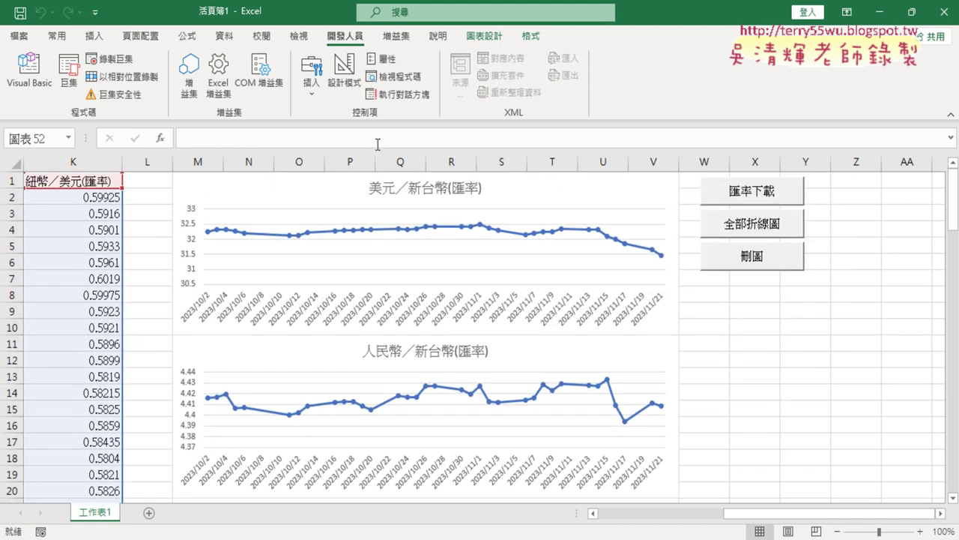
Add a new sheet 工作表2, then toggle between it and 工作表1
click(149, 512)
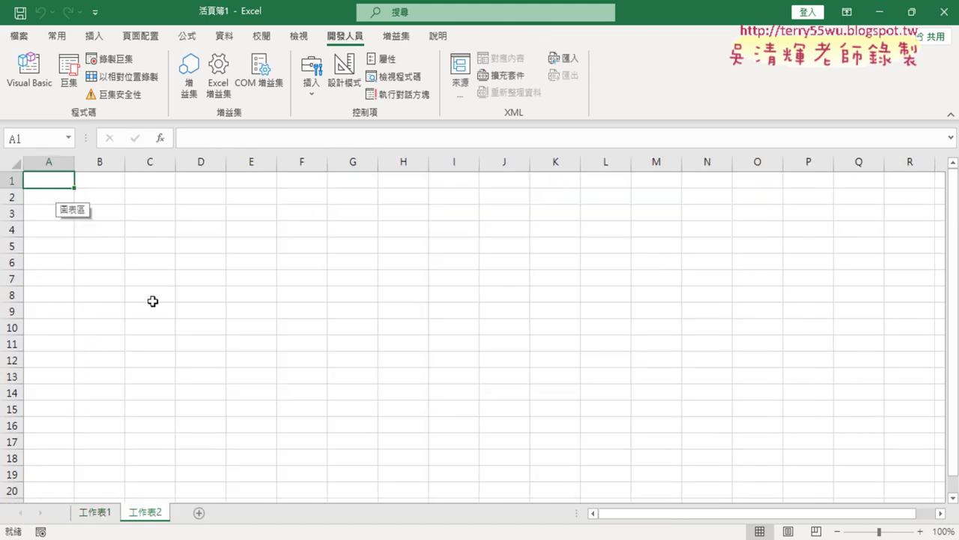
click(100, 516)
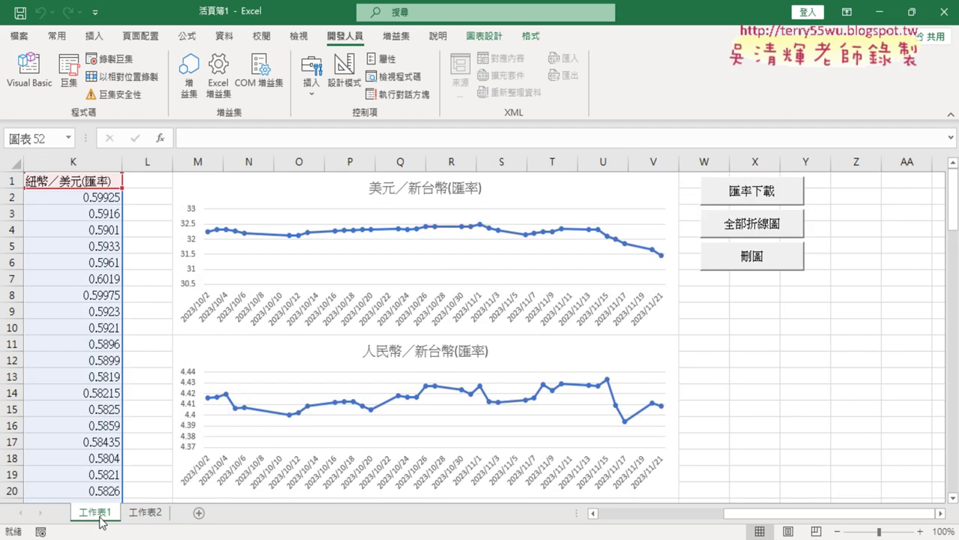
click(142, 513)
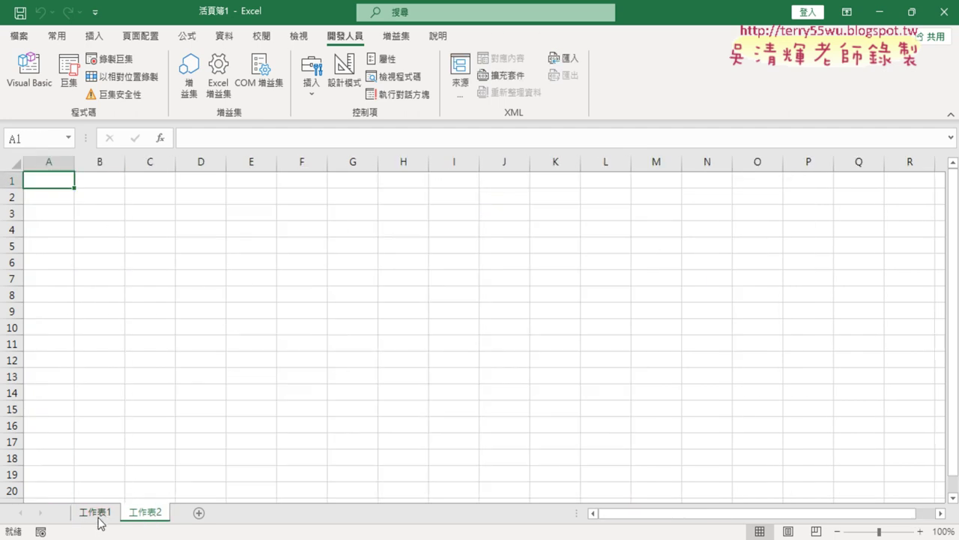
click(97, 513)
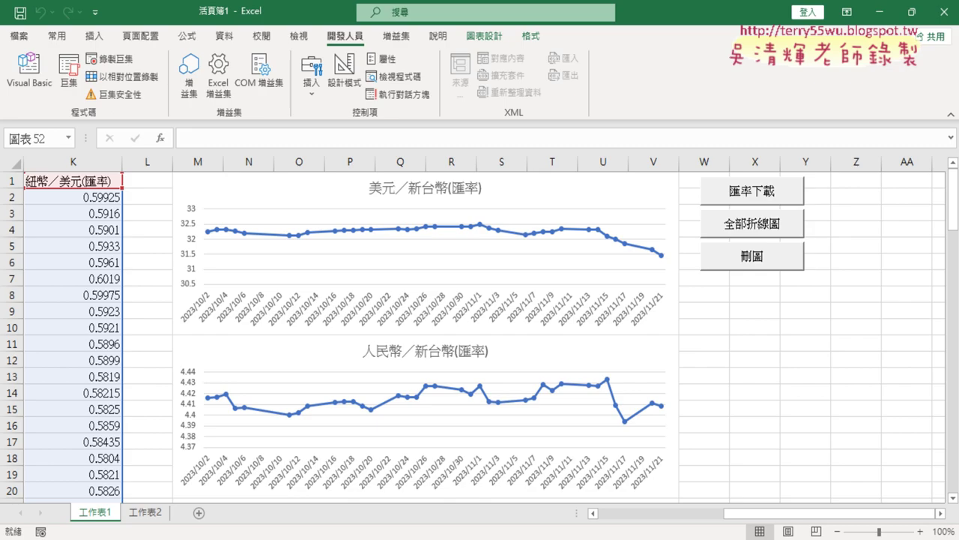
Scroll down the Google Doc and highlight a line of its text
scroll(611, 407, down, 3)
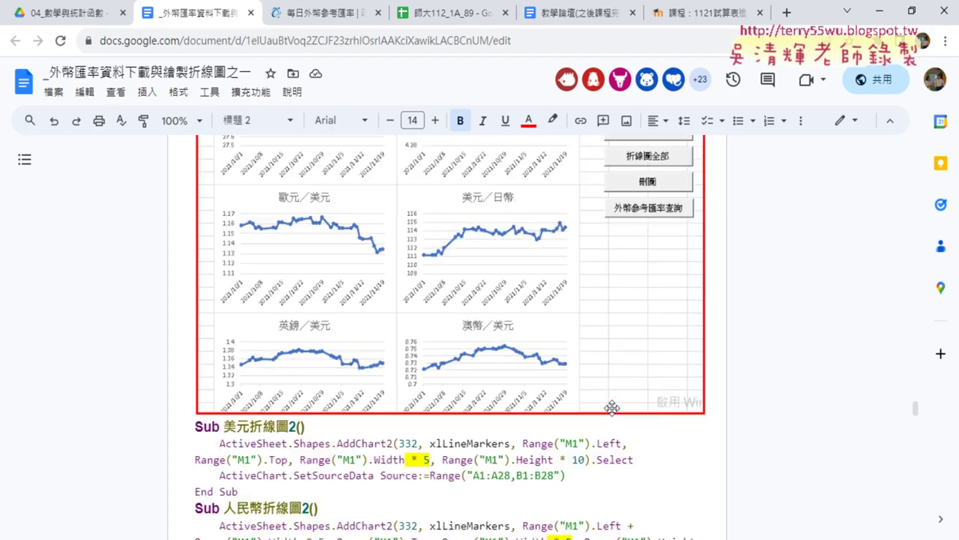
scroll(525, 307, down, 3)
scroll(372, 287, down, 4)
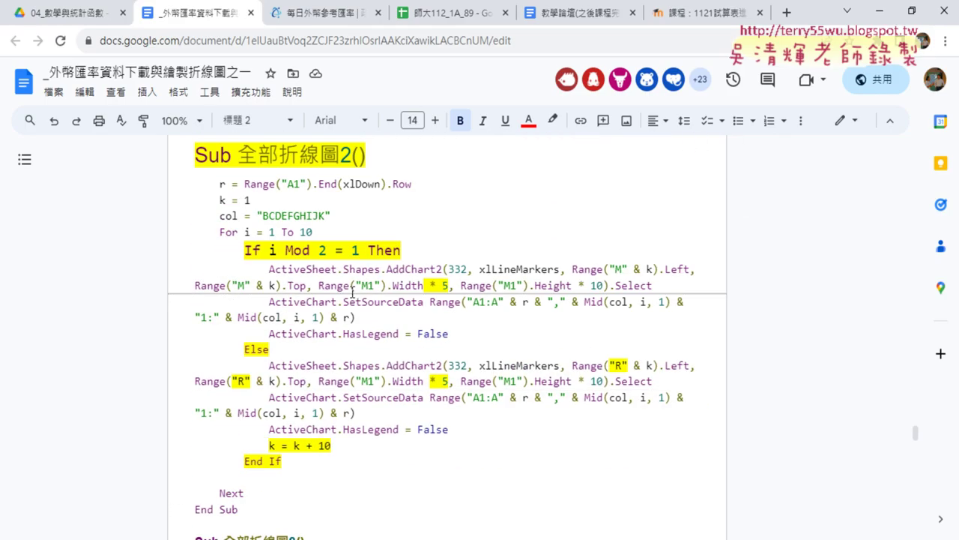
scroll(372, 287, down, 2)
scroll(372, 287, down, 2)
scroll(371, 287, down, 3)
scroll(372, 287, down, 2)
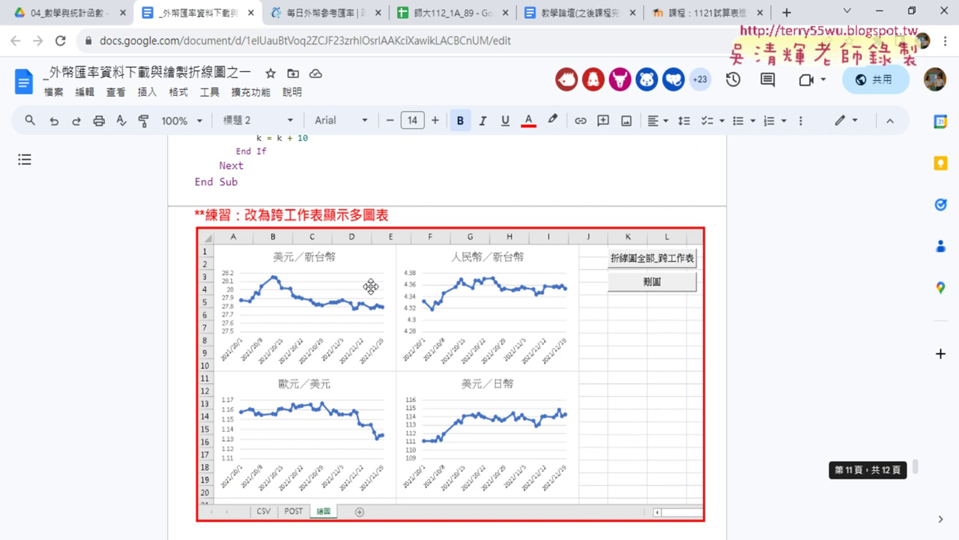
drag(246, 218, 399, 220)
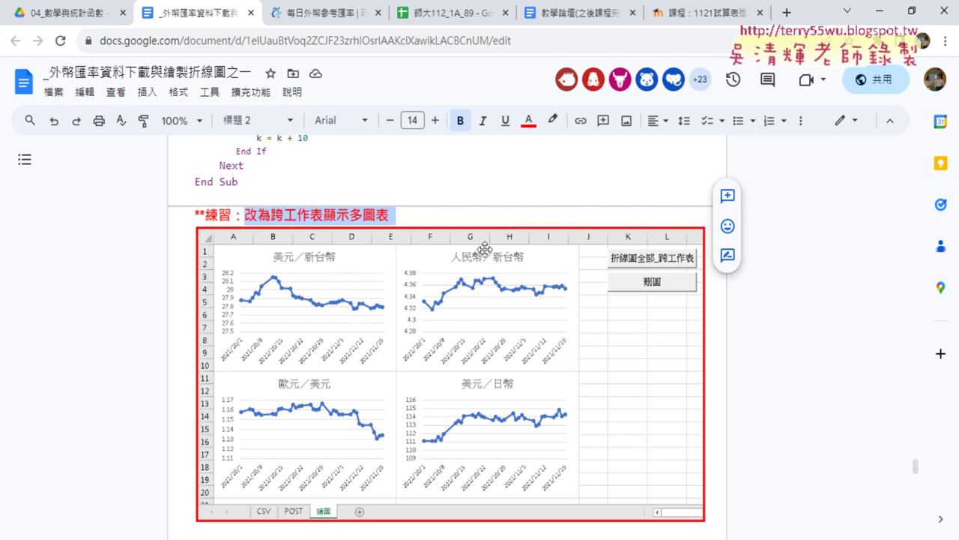
Bring the 練習：改為跨工作表顯示多圖表 exercise and its four-chart 繪圖 sheet into view
scroll(608, 302, down, 3)
scroll(611, 301, down, 4)
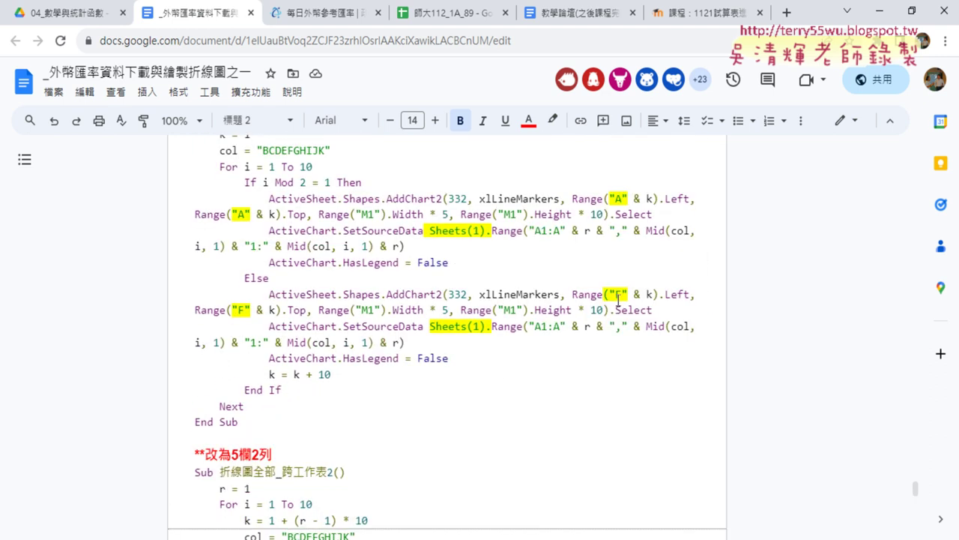
scroll(613, 301, down, 4)
scroll(618, 300, down, 2)
scroll(617, 285, up, 5)
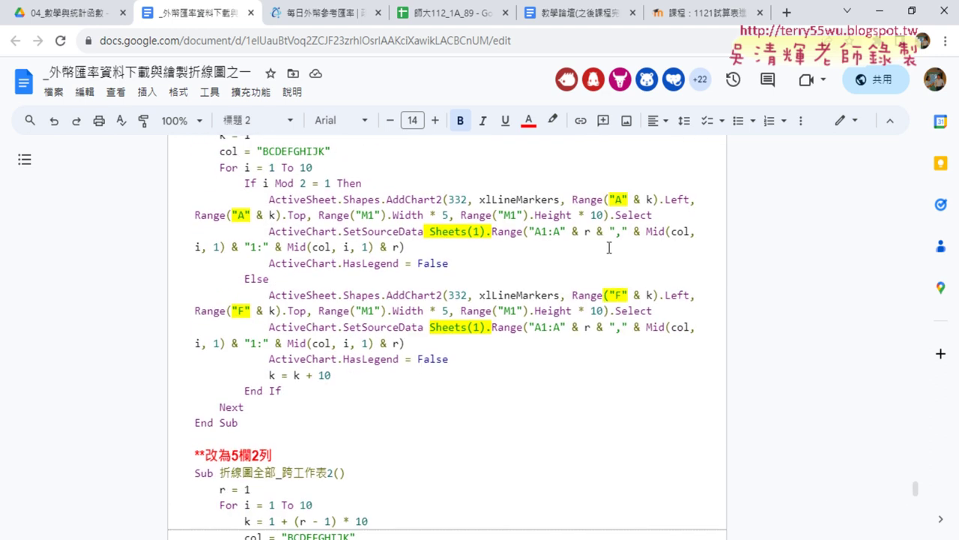
scroll(611, 248, up, 5)
scroll(608, 247, up, 3)
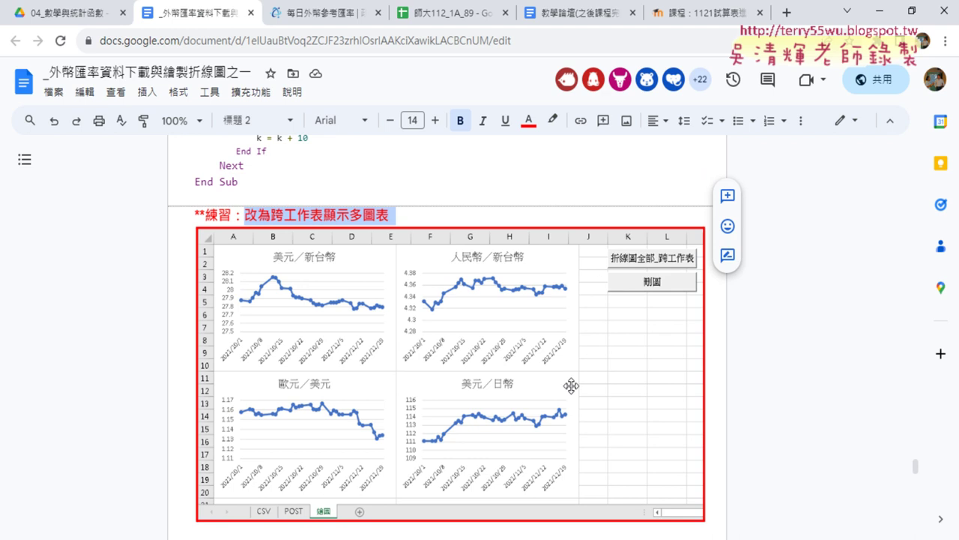